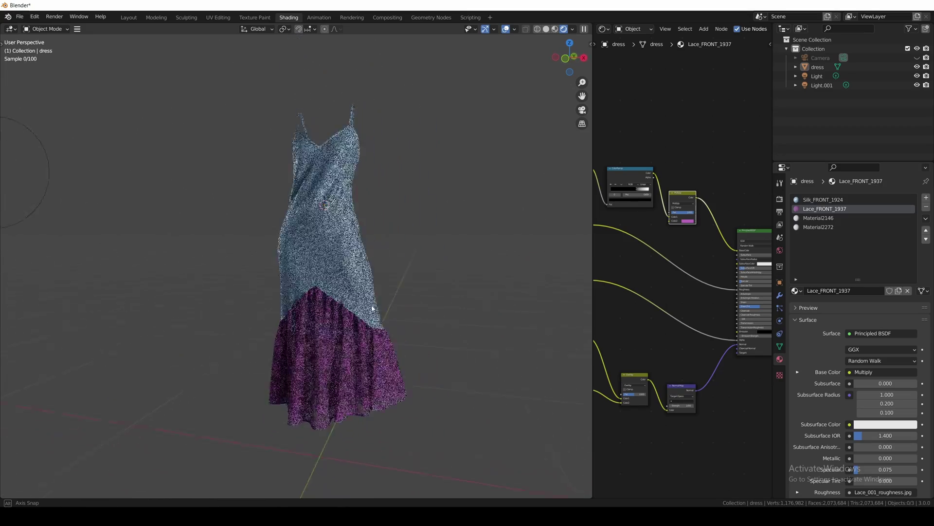
{"action": "scroll", "coordinate": [339, 303], "scroll_direction": "up", "scroll_amount": 1}
{"action": "scroll", "coordinate": [468, 265], "scroll_direction": "up", "scroll_amount": 1}
{"action": "scroll", "coordinate": [527, 259], "scroll_direction": "up", "scroll_amount": 1}
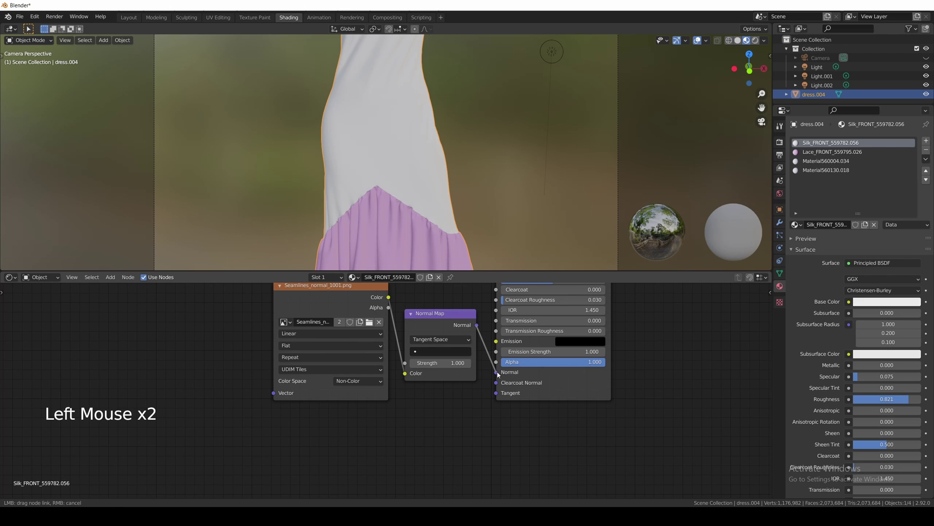
Connect the seams Normal Map output to the Principled BSDF Normal input.
{"action": "left_click_drag", "start_coordinate": [497, 371], "coordinate": [497, 372]}
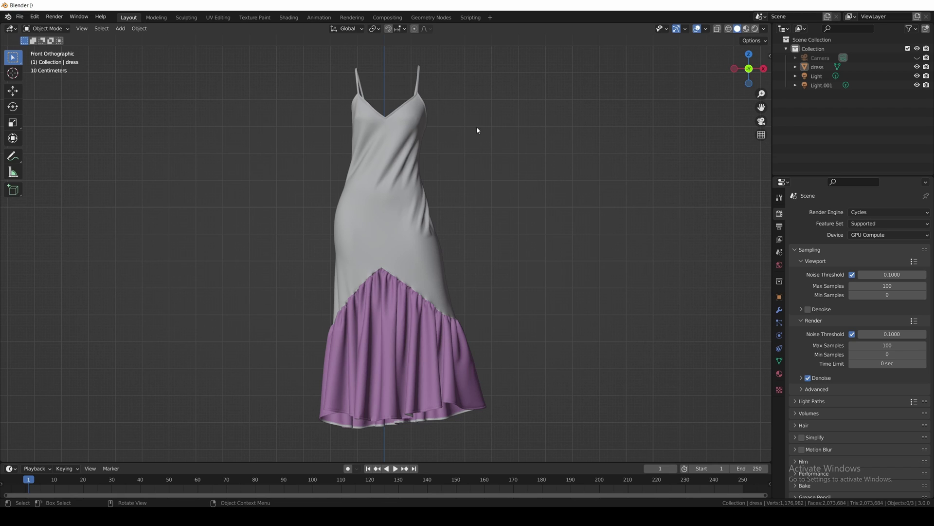
Switch to the Shading workspace, removing the File Browser and making the image area a 3D Viewport.
{"action": "left_click", "coordinate": [289, 17]}
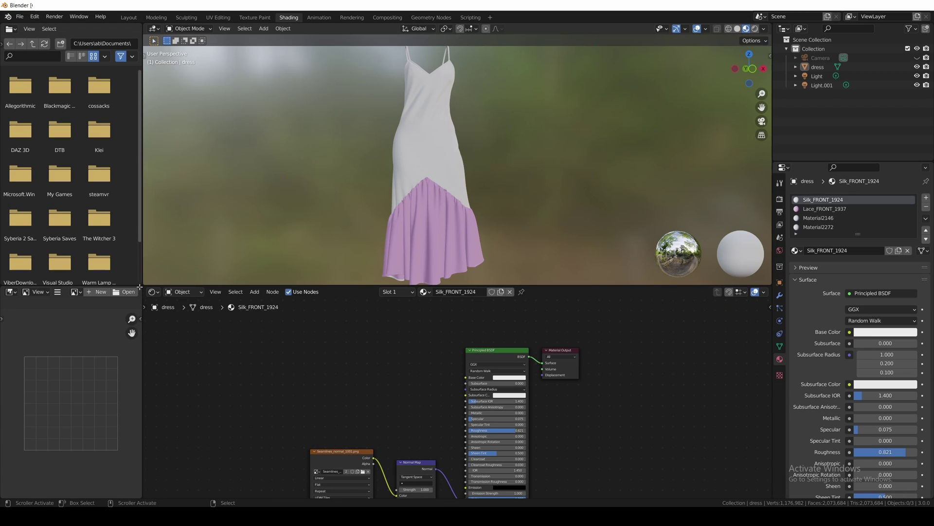
{"action": "mouse_move", "coordinate": [141, 286]}
{"action": "left_mouse_down"}
{"action": "mouse_move", "coordinate": [142, 261]}
{"action": "mouse_move", "coordinate": [411, 260]}
{"action": "left_mouse_up"}
{"action": "left_click", "coordinate": [12, 30]}
{"action": "left_click", "coordinate": [32, 54]}
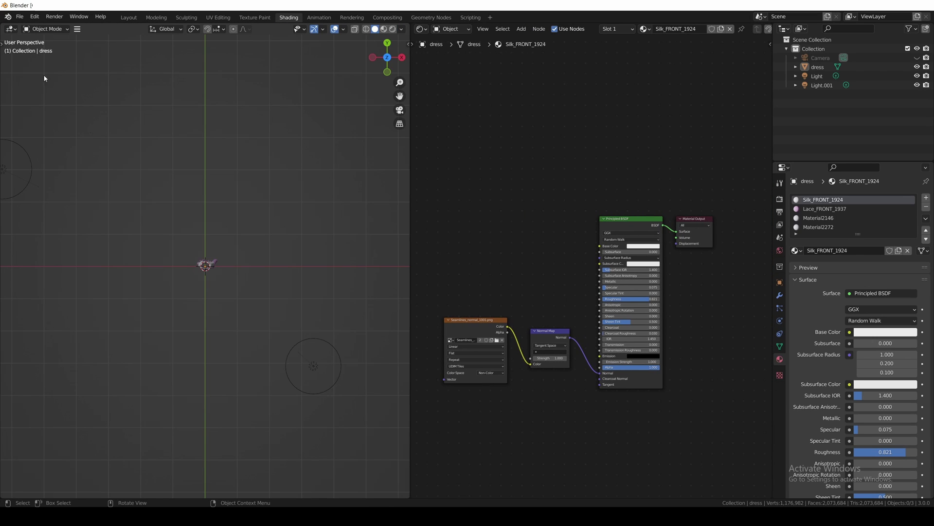
Show the dress from the front in rendered shading, checking render and material settings.
{"action": "key", "text": "KP_1"}
{"action": "scroll", "coordinate": [205, 219], "scroll_direction": "up", "scroll_amount": 8}
{"action": "scroll", "coordinate": [239, 137], "scroll_direction": "down", "scroll_amount": 4}
{"action": "scroll", "coordinate": [230, 262], "scroll_direction": "up", "scroll_amount": 2}
{"action": "scroll", "coordinate": [297, 216], "scroll_direction": "up", "scroll_amount": 2}
{"action": "middle_click_drag", "start_coordinate": [298, 217], "coordinate": [311, 195], "text": "shift"}
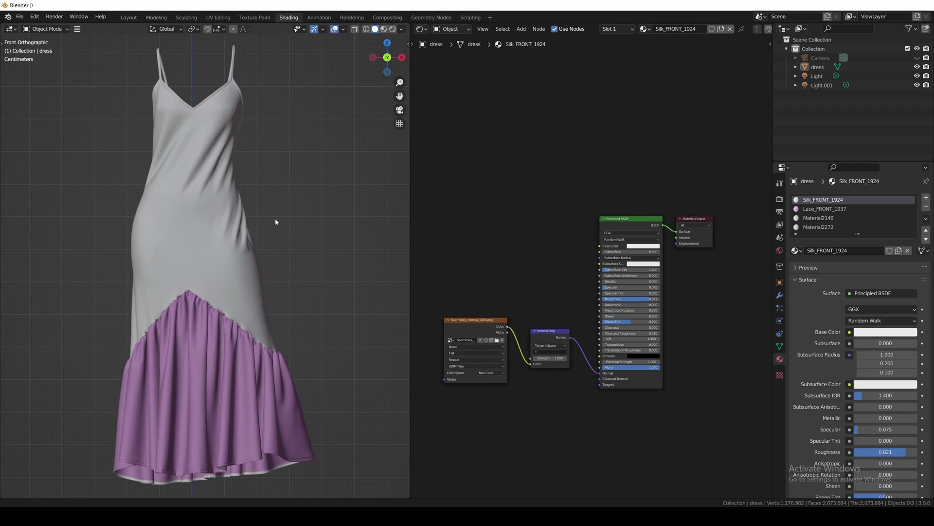
{"action": "key", "text": "z"}
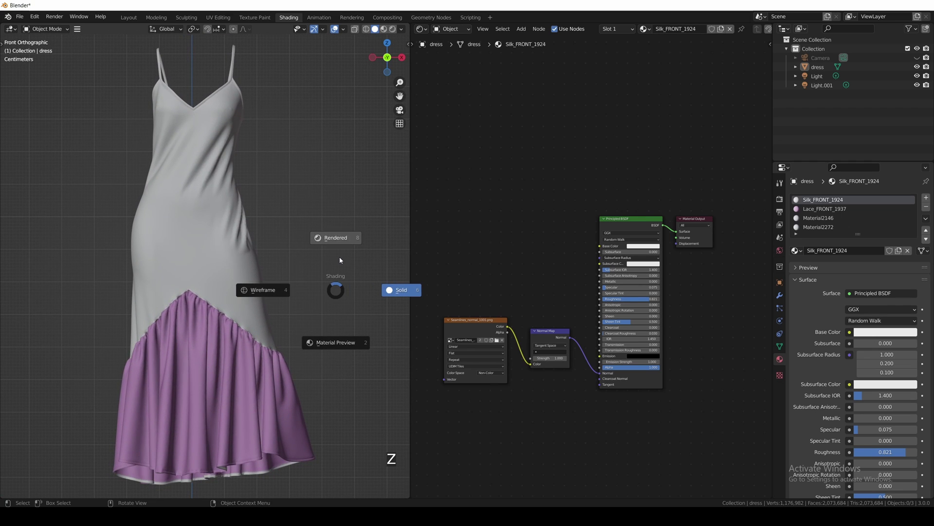
{"action": "left_click", "coordinate": [339, 256]}
{"action": "left_click", "coordinate": [780, 200]}
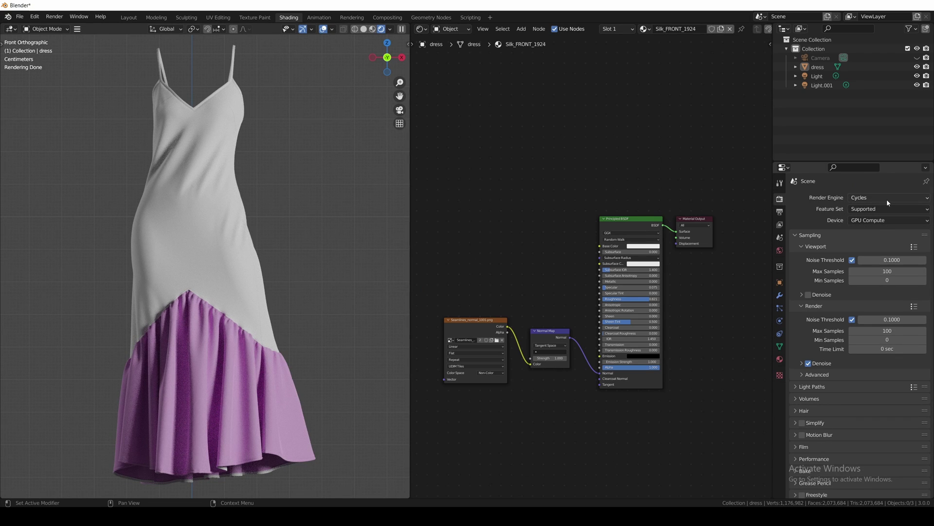
{"action": "left_click", "coordinate": [780, 360]}
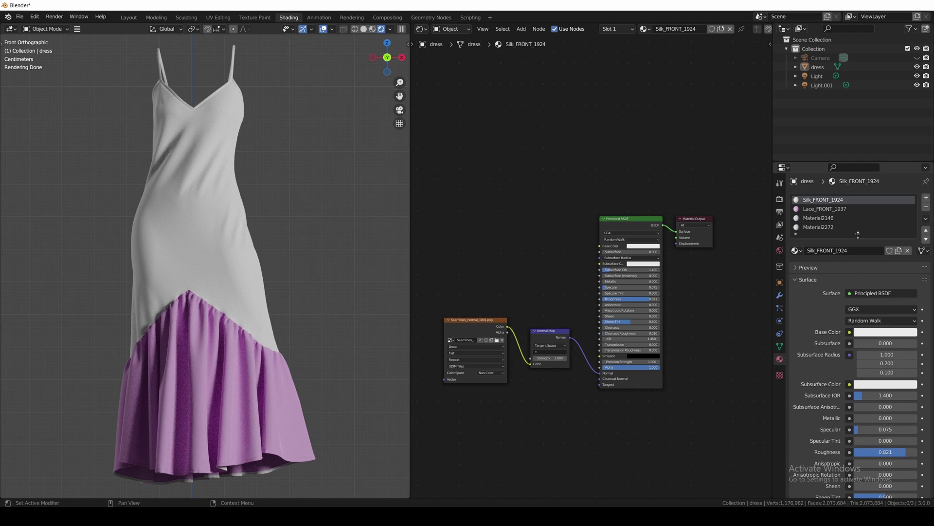
Enlarge the material slot list and rearrange the Principled BSDF and seams normal texture nodes.
{"action": "left_click_drag", "start_coordinate": [858, 235], "coordinate": [858, 279]}
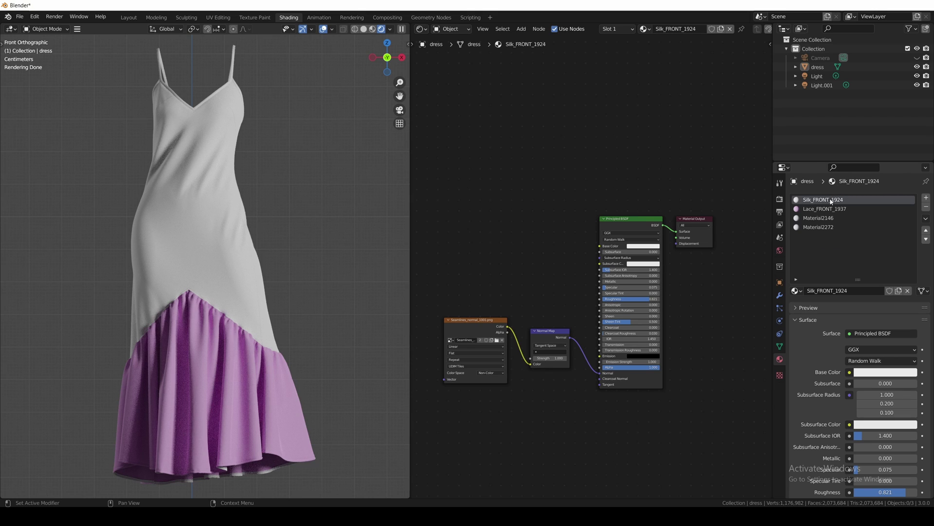
{"action": "middle_click_drag", "start_coordinate": [594, 287], "coordinate": [635, 280], "text": "shift"}
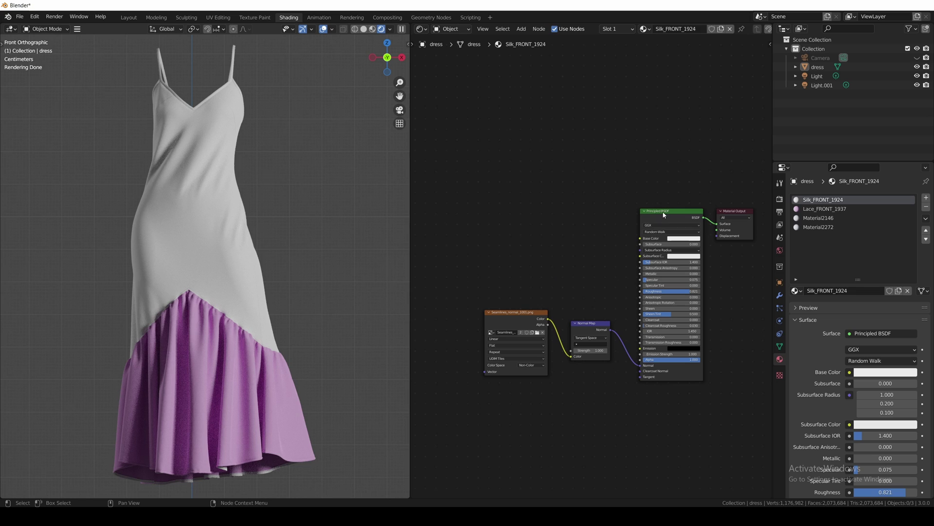
{"action": "left_click_drag", "start_coordinate": [663, 212], "coordinate": [660, 212]}
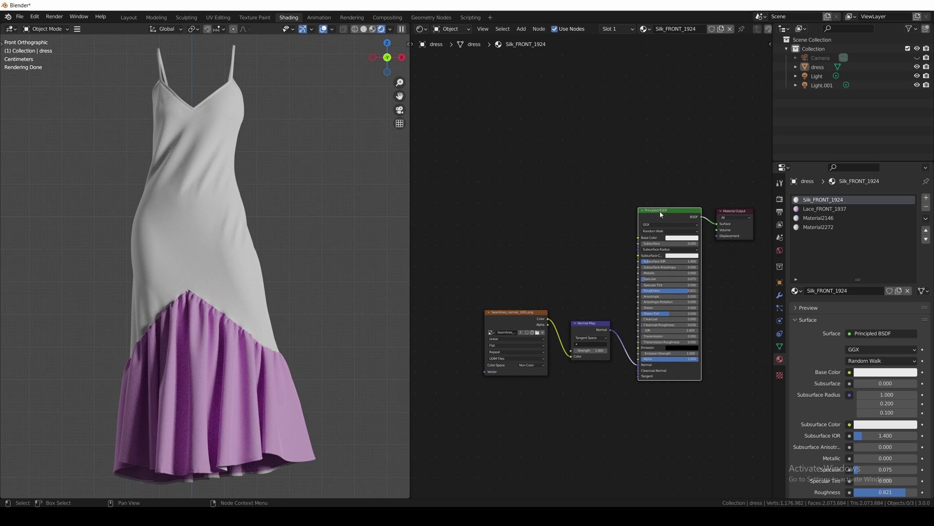
{"action": "scroll", "coordinate": [586, 335], "scroll_direction": "up", "scroll_amount": 1}
{"action": "middle_click_drag", "start_coordinate": [586, 336], "coordinate": [618, 262], "text": "shift"}
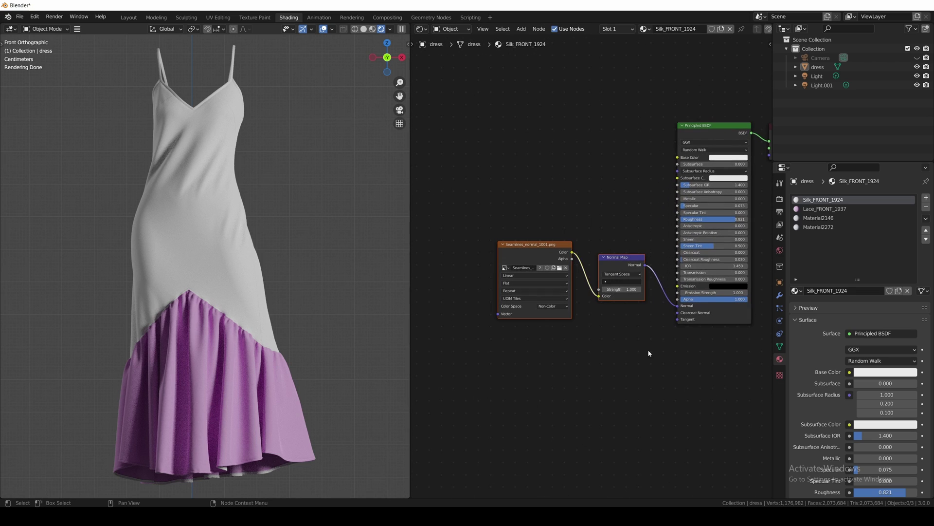
{"action": "left_click_drag", "start_coordinate": [552, 248], "coordinate": [554, 267]}
Compare the bodice close-up with the Normal link cut and reconnected, then return to front view.
{"action": "middle_click_drag", "start_coordinate": [268, 261], "coordinate": [286, 204]}
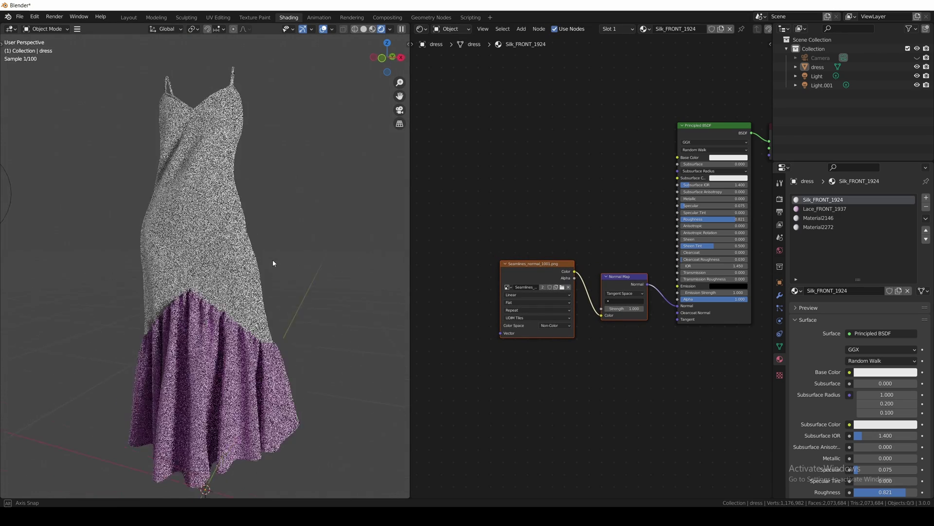
{"action": "scroll", "coordinate": [285, 204], "scroll_direction": "up", "scroll_amount": 5}
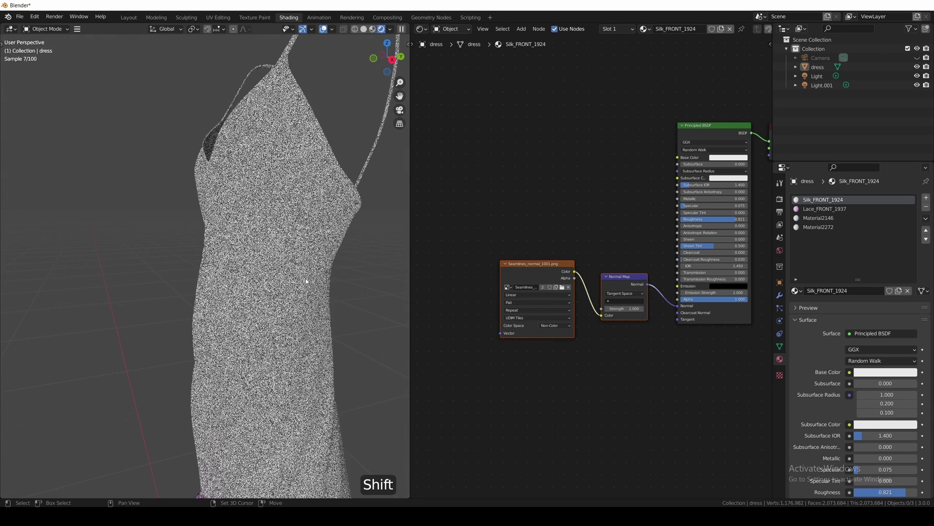
{"action": "middle_click_drag", "start_coordinate": [306, 277], "coordinate": [231, 284], "text": "shift"}
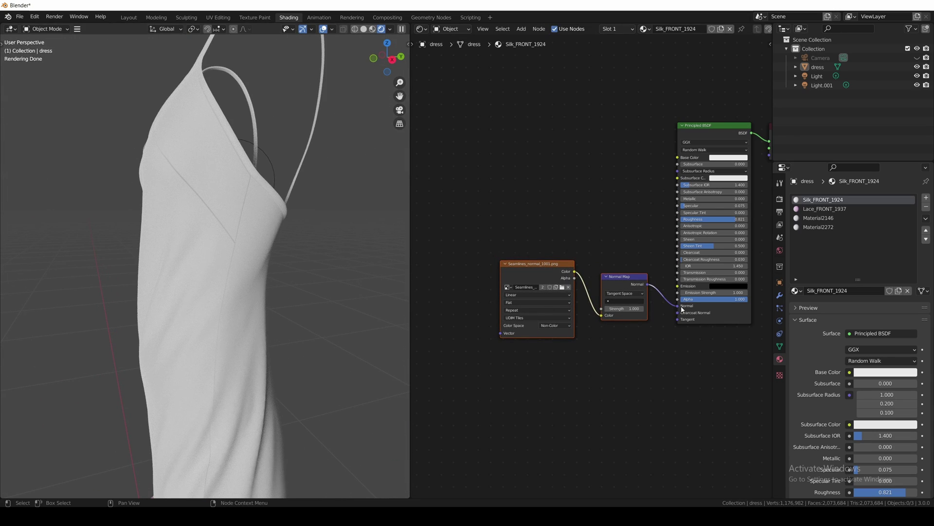
{"action": "left_click_drag", "start_coordinate": [679, 306], "coordinate": [663, 328]}
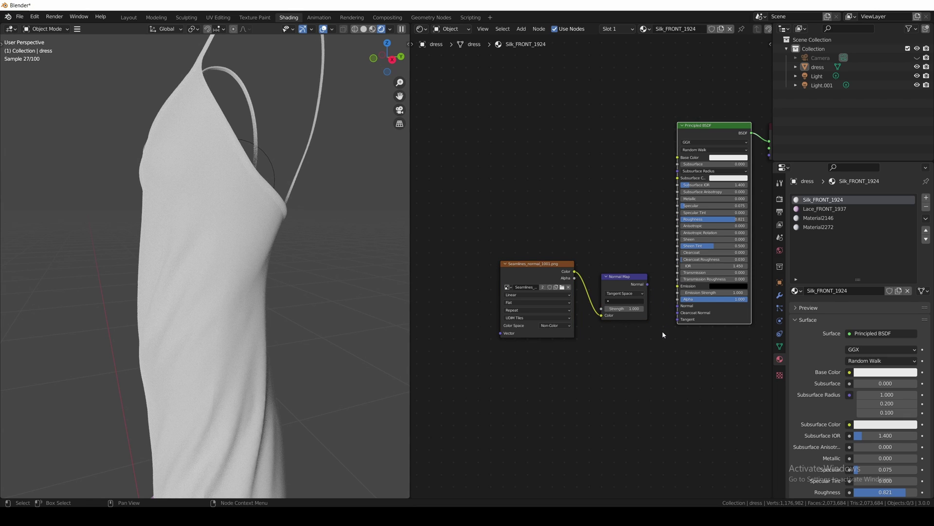
{"action": "left_click_drag", "start_coordinate": [647, 284], "coordinate": [679, 306]}
{"action": "left_click_drag", "start_coordinate": [537, 264], "coordinate": [532, 328]}
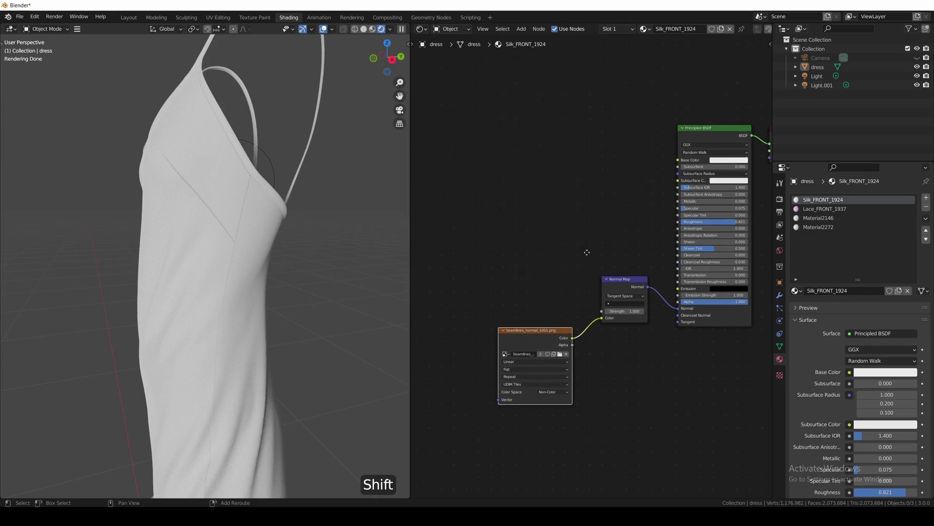
{"action": "middle_click_drag", "start_coordinate": [583, 240], "coordinate": [604, 307], "text": "shift"}
{"action": "key", "text": "grave"}
{"action": "left_click", "coordinate": [188, 135]}
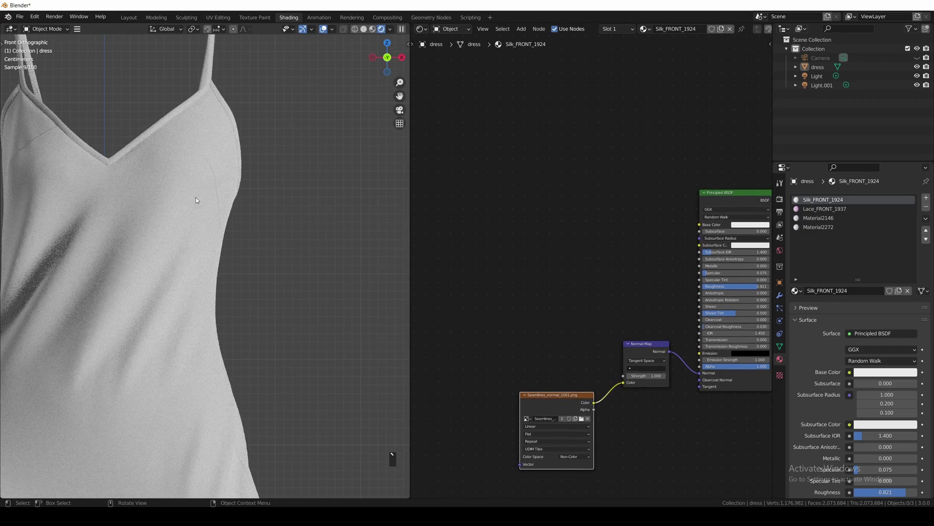
{"action": "scroll", "coordinate": [243, 191], "scroll_direction": "down", "scroll_amount": 3}
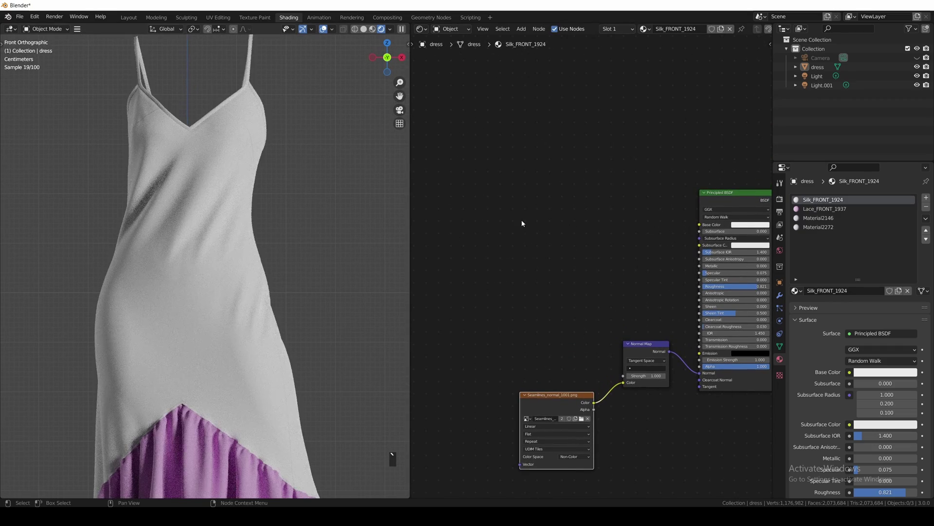
Add an Image Texture with Fabric_Silk_001_basecolor.jpg and link it to Base Color.
{"action": "key", "text": "shift+a"}
{"action": "left_click", "coordinate": [522, 221]}
{"action": "type", "text": "ima"}
{"action": "key", "text": "Return"}
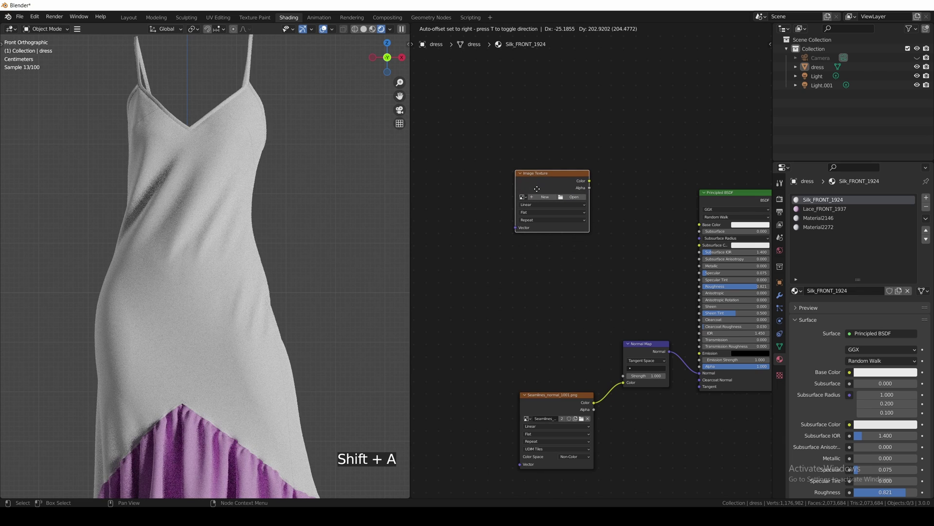
{"action": "left_click", "coordinate": [578, 201]}
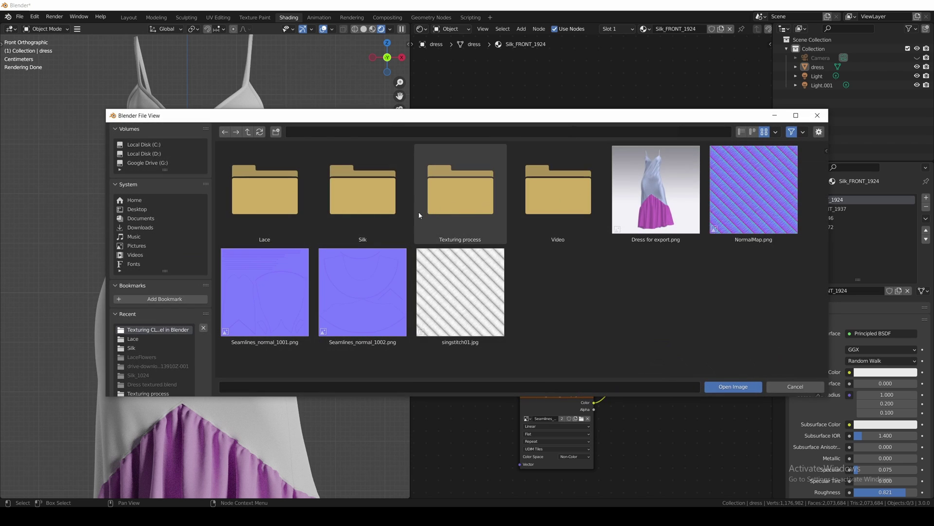
{"action": "double_click", "coordinate": [469, 188]}
{"action": "left_click", "coordinate": [370, 213]}
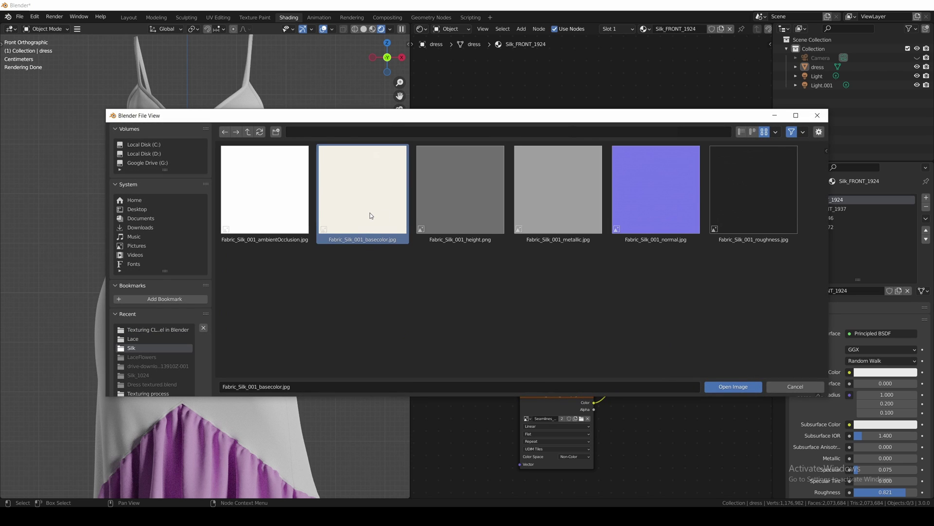
{"action": "left_click", "coordinate": [754, 386]}
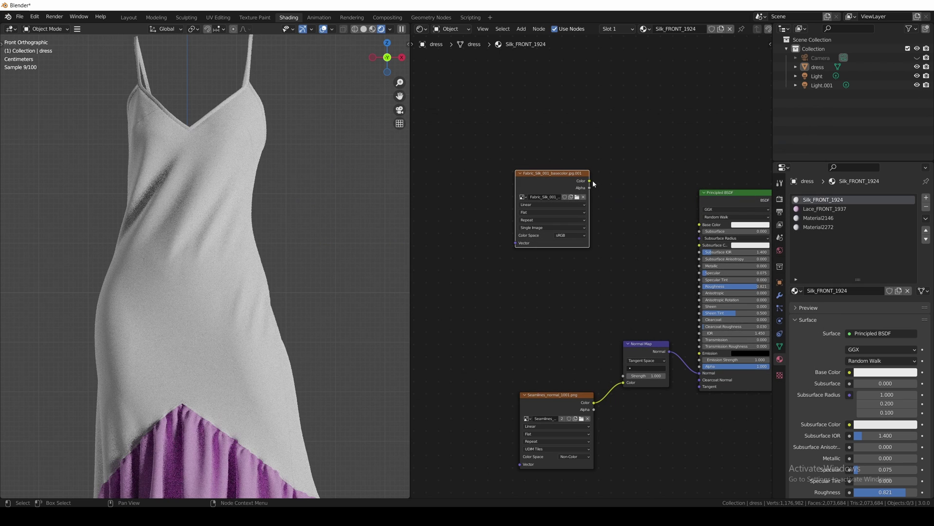
{"action": "left_click_drag", "start_coordinate": [589, 181], "coordinate": [651, 232]}
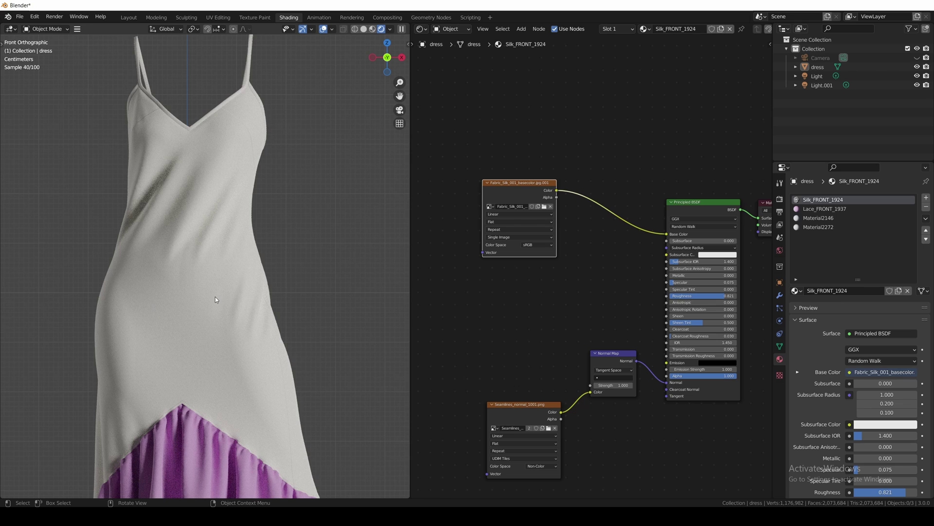
{"action": "scroll", "coordinate": [636, 263], "scroll_direction": "up", "scroll_amount": 1}
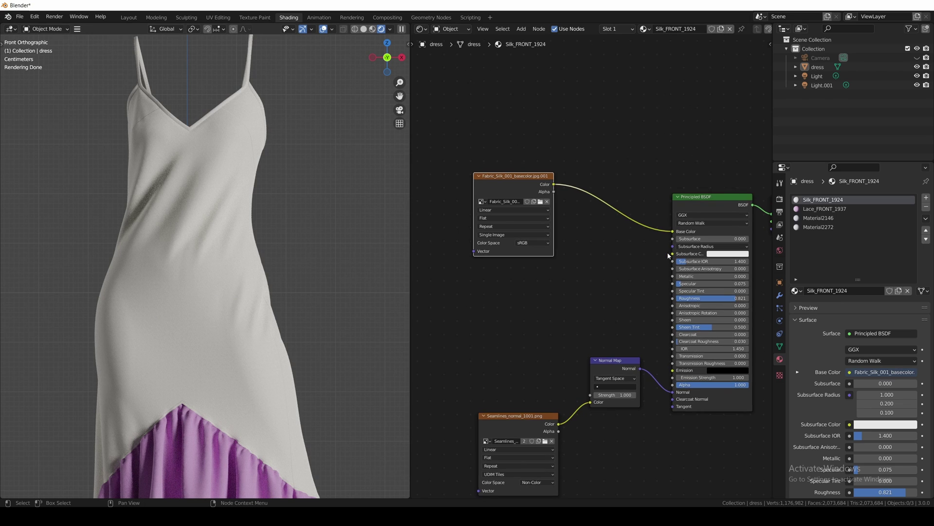
{"action": "scroll", "coordinate": [637, 263], "scroll_direction": "up", "scroll_amount": 1}
Cut the Base Color link and set the silk base colour to light blue BDDAEA.
{"action": "middle_click_drag", "start_coordinate": [637, 263], "coordinate": [640, 251], "text": "ctrl"}
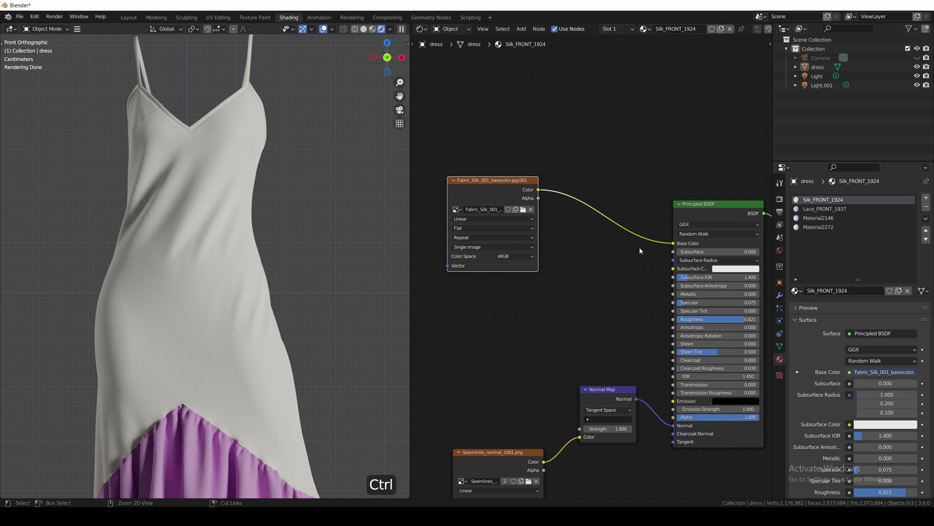
{"action": "left_click_drag", "start_coordinate": [677, 243], "coordinate": [632, 254]}
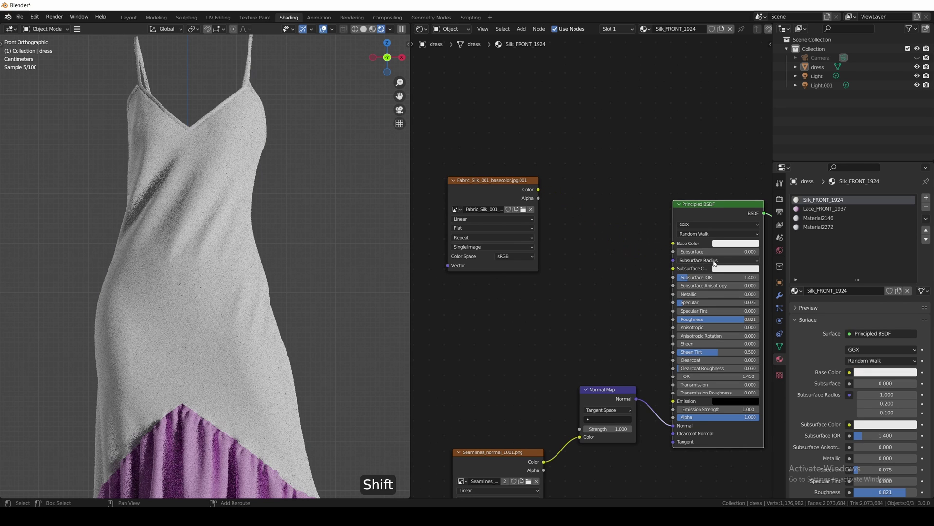
{"action": "middle_click_drag", "start_coordinate": [633, 254], "coordinate": [654, 235], "text": "shift"}
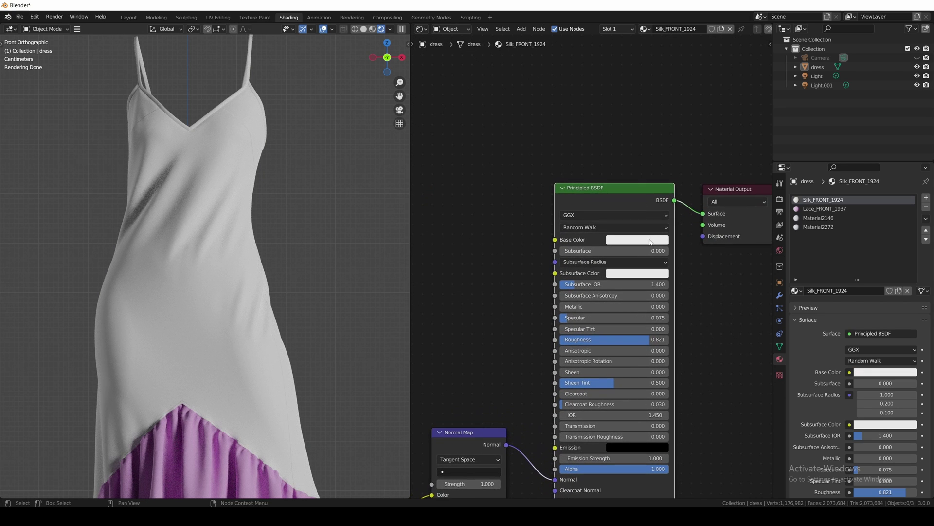
{"action": "left_click", "coordinate": [650, 241]}
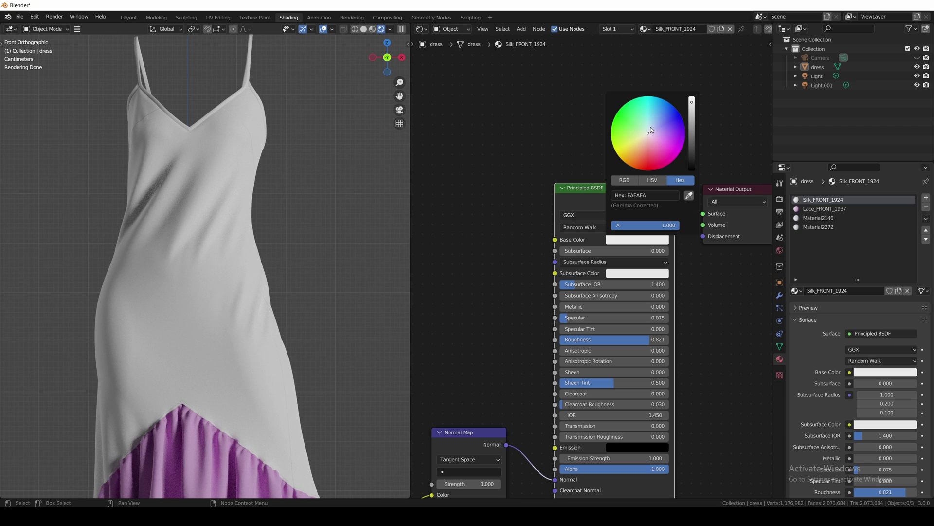
{"action": "left_click_drag", "start_coordinate": [650, 130], "coordinate": [651, 129]}
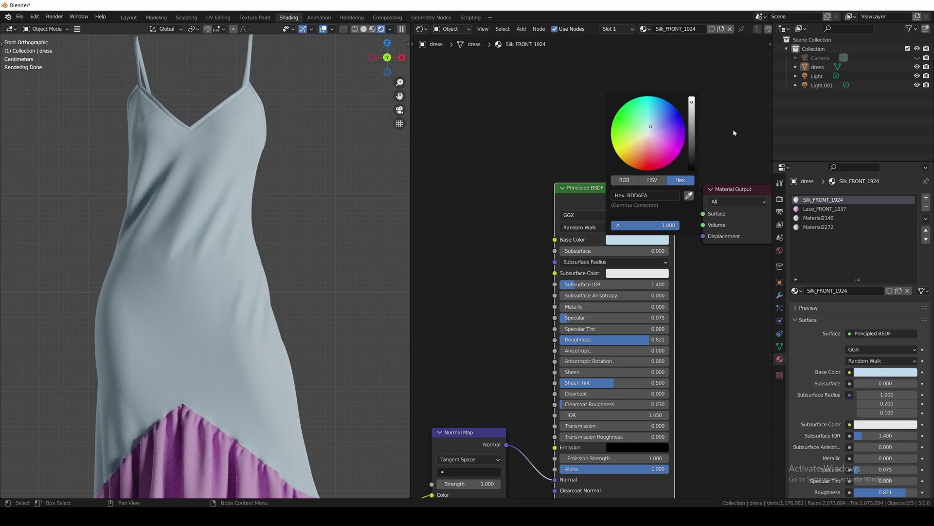
{"action": "mouse_move", "coordinate": [437, 332]}
{"action": "middle_mouse_down", "text": "shift"}
{"action": "mouse_move", "coordinate": [576, 240]}
{"action": "mouse_move", "coordinate": [563, 275]}
{"action": "middle_mouse_up", "text": "shift"}
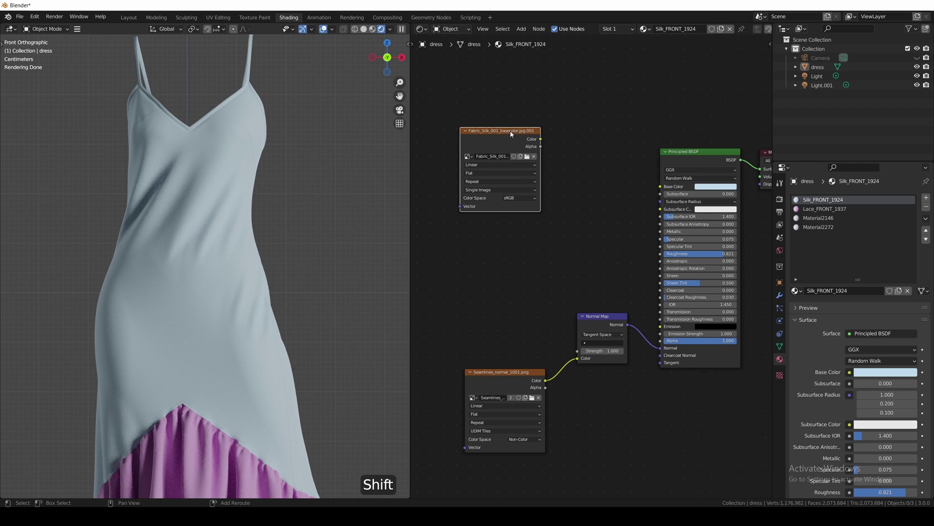
Duplicate the texture node, load Fabric_Silk_001_roughness.jpg as Non-Color, and link it to Roughness.
{"action": "key", "text": "shift+d"}
{"action": "left_click", "coordinate": [511, 221]}
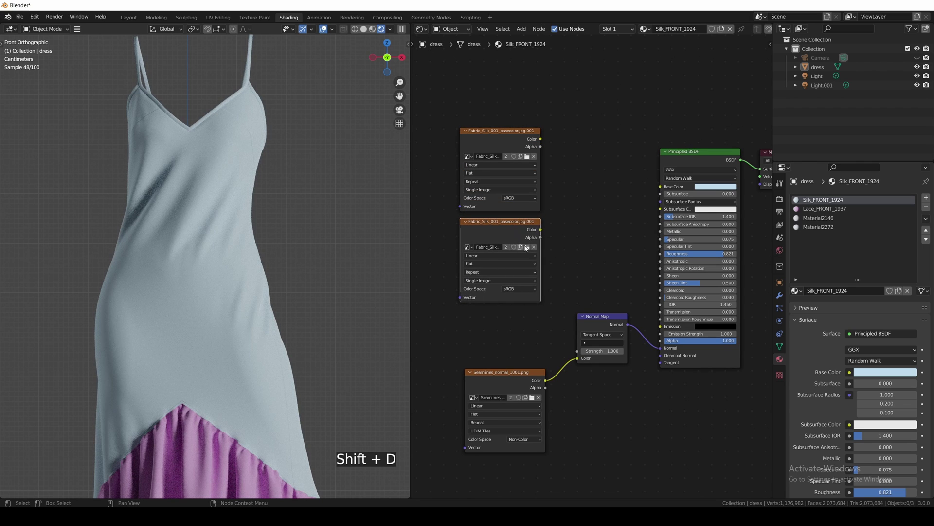
{"action": "left_click", "coordinate": [526, 247]}
{"action": "left_click", "coordinate": [790, 201]}
{"action": "left_click", "coordinate": [738, 386]}
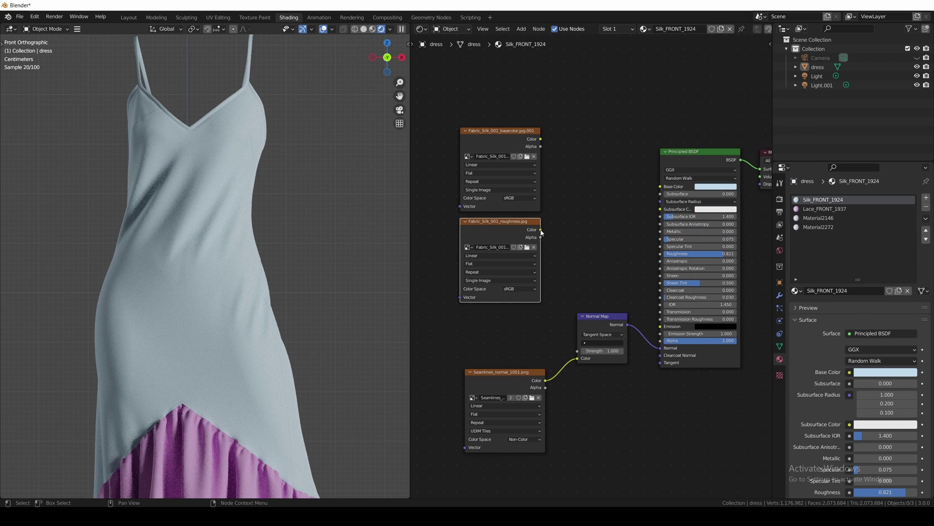
{"action": "left_click_drag", "start_coordinate": [540, 230], "coordinate": [662, 253]}
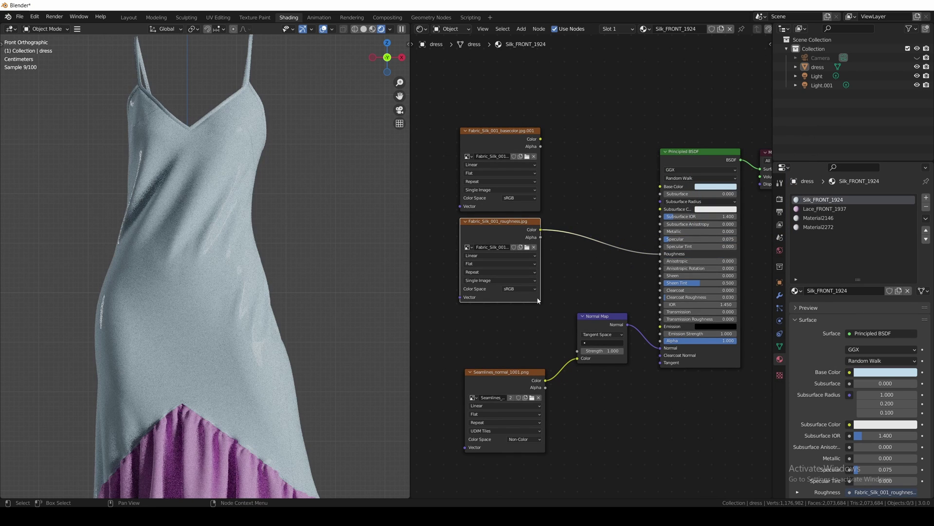
{"action": "left_click", "coordinate": [512, 289]}
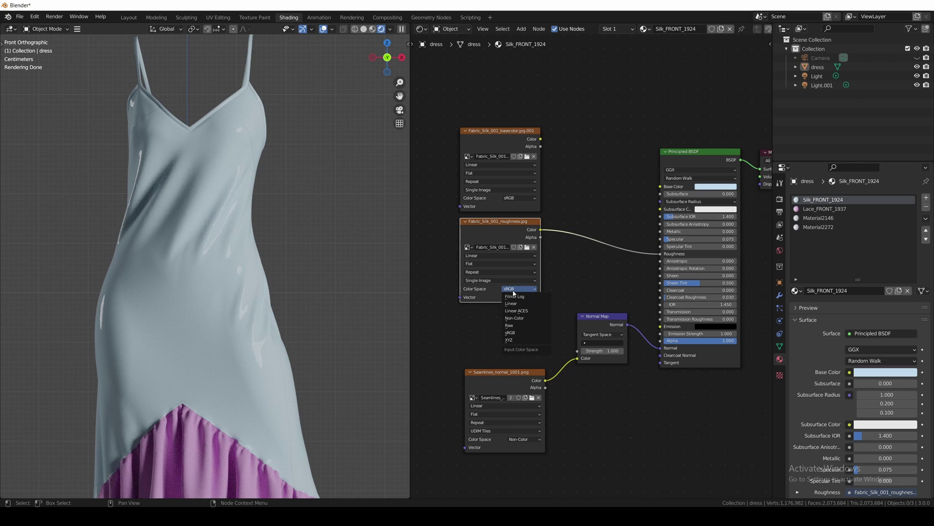
{"action": "left_click", "coordinate": [537, 318]}
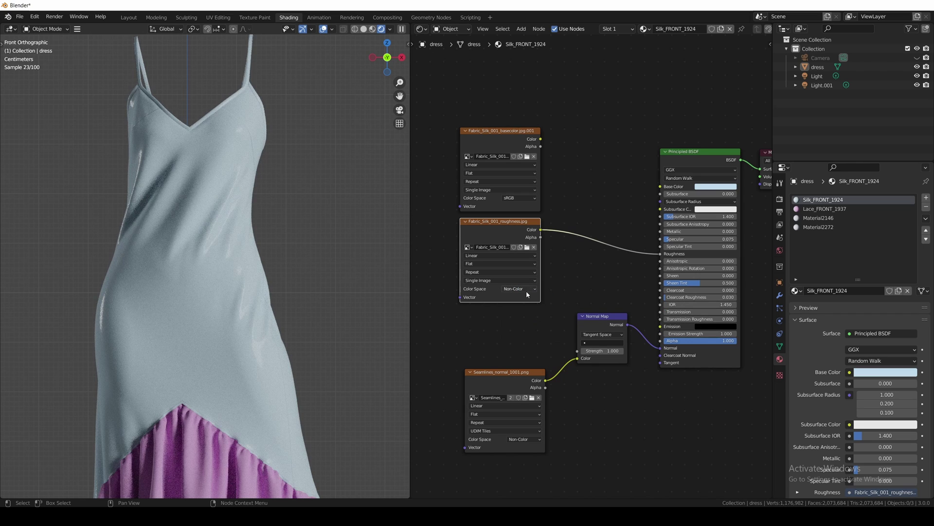
{"action": "left_click_drag", "start_coordinate": [512, 133], "coordinate": [512, 65]}
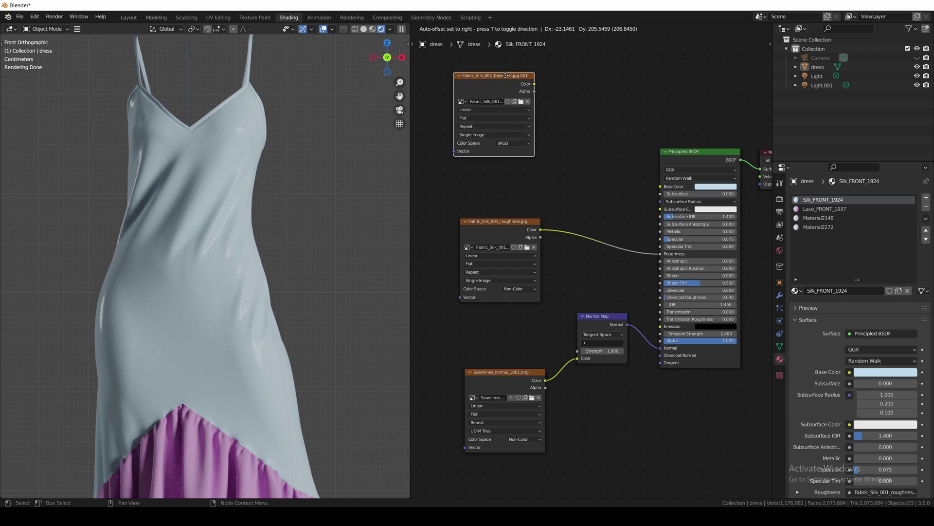
{"action": "scroll", "coordinate": [552, 239], "scroll_direction": "up", "scroll_amount": 3, "text": "shift"}
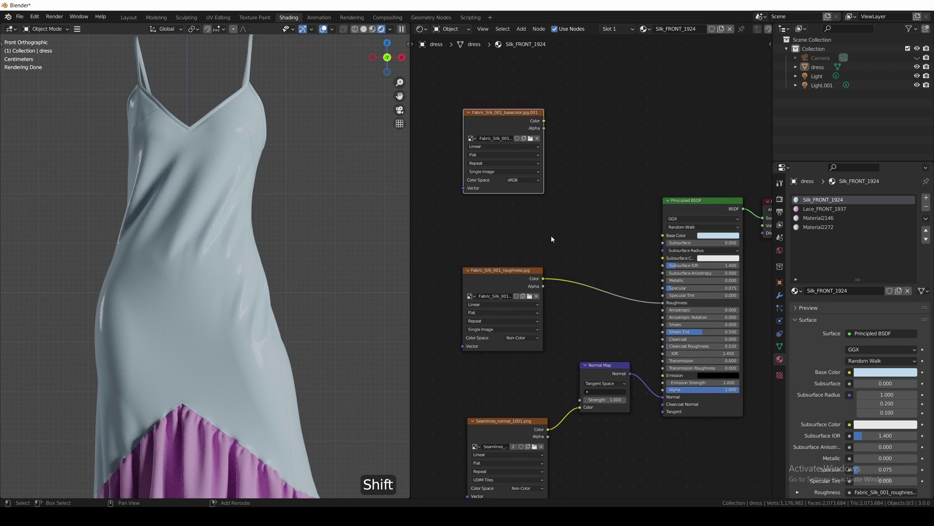
Duplicate the roughness node, load Fabric_Silk_001_metallic.jpg as Non-Color, and link it to Metallic.
{"action": "left_click", "coordinate": [512, 272]}
{"action": "key", "text": "shift+d"}
{"action": "left_click", "coordinate": [520, 219]}
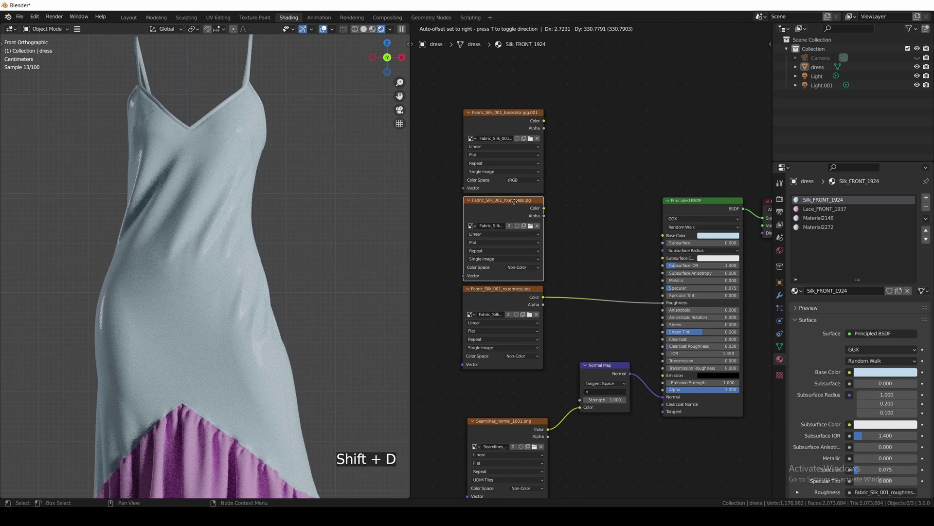
{"action": "left_click", "coordinate": [534, 248]}
{"action": "left_click", "coordinate": [547, 216]}
{"action": "left_click", "coordinate": [730, 385]}
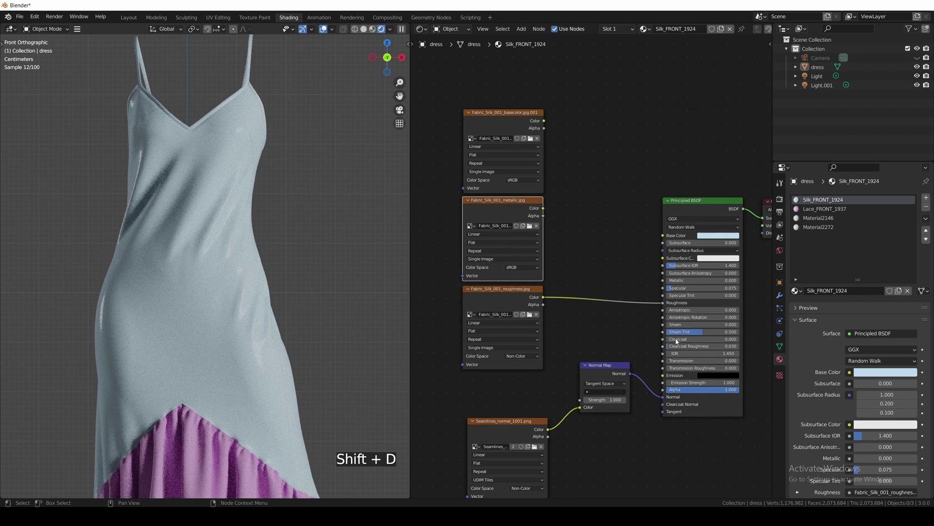
{"action": "left_click", "coordinate": [535, 267]}
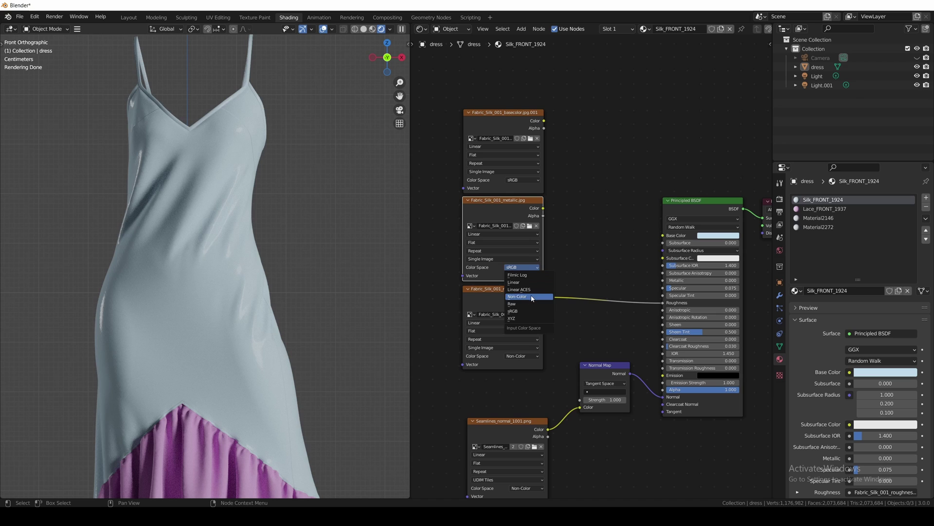
{"action": "left_click", "coordinate": [517, 296]}
{"action": "left_click_drag", "start_coordinate": [543, 208], "coordinate": [663, 279]}
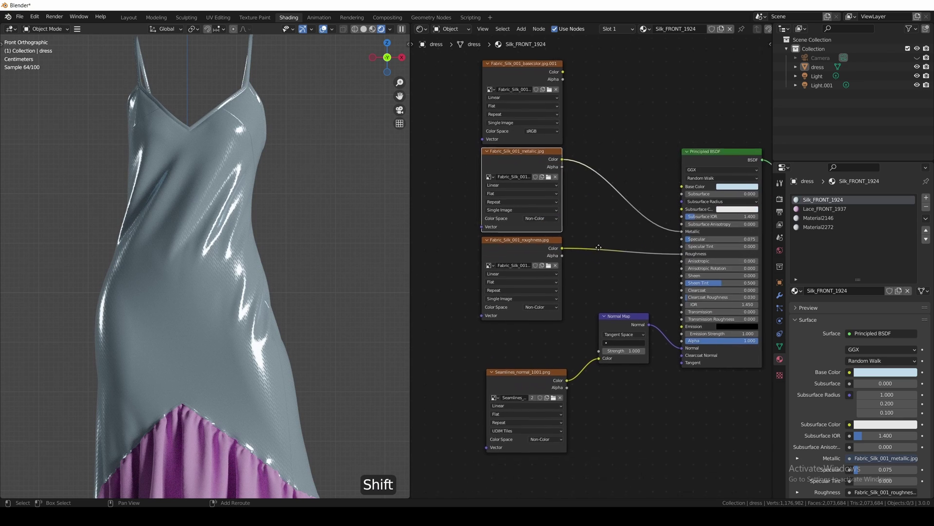
Move the base color, metallic and roughness texture nodes higher.
{"action": "middle_click_drag", "start_coordinate": [566, 284], "coordinate": [593, 254]}
{"action": "left_click_drag", "start_coordinate": [459, 301], "coordinate": [578, 99]}
{"action": "key", "text": "g"}
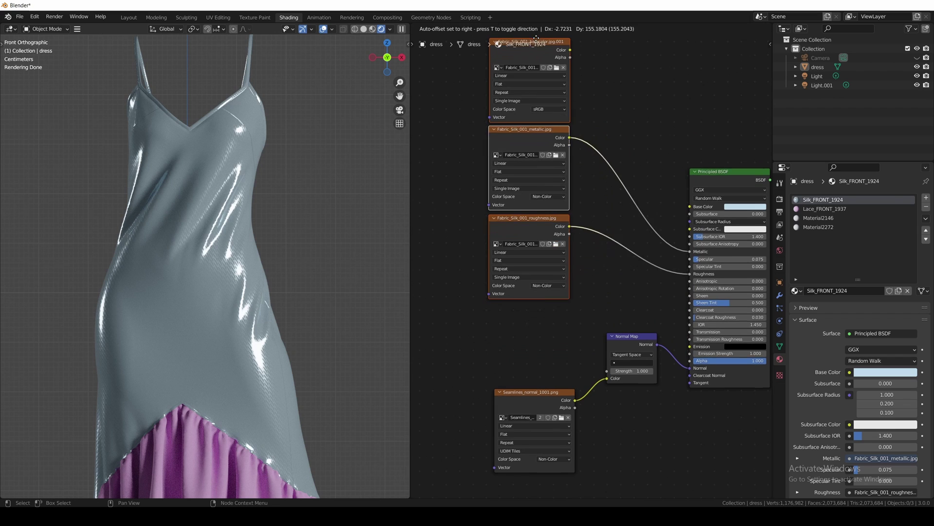
{"action": "left_click", "coordinate": [540, 41]}
{"action": "scroll", "coordinate": [595, 216], "scroll_direction": "down", "scroll_amount": 5, "text": "shift"}
Duplicate the seamlines node and load Silk/Fabric_Silk_001_normal.jpg into it as Non-Color data.
{"action": "key", "text": "shift+d"}
{"action": "left_click", "coordinate": [559, 214]}
{"action": "left_click", "coordinate": [571, 239]}
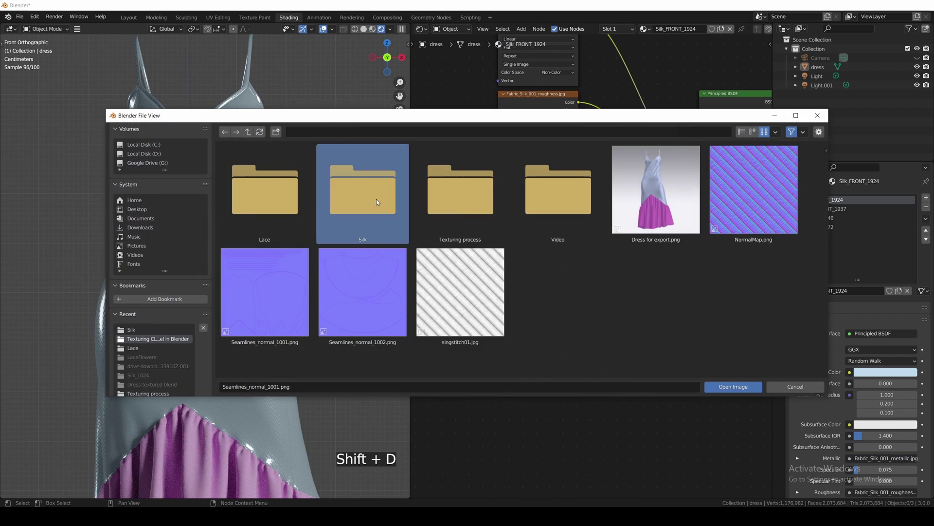
{"action": "left_click", "coordinate": [377, 198]}
{"action": "left_click", "coordinate": [655, 192]}
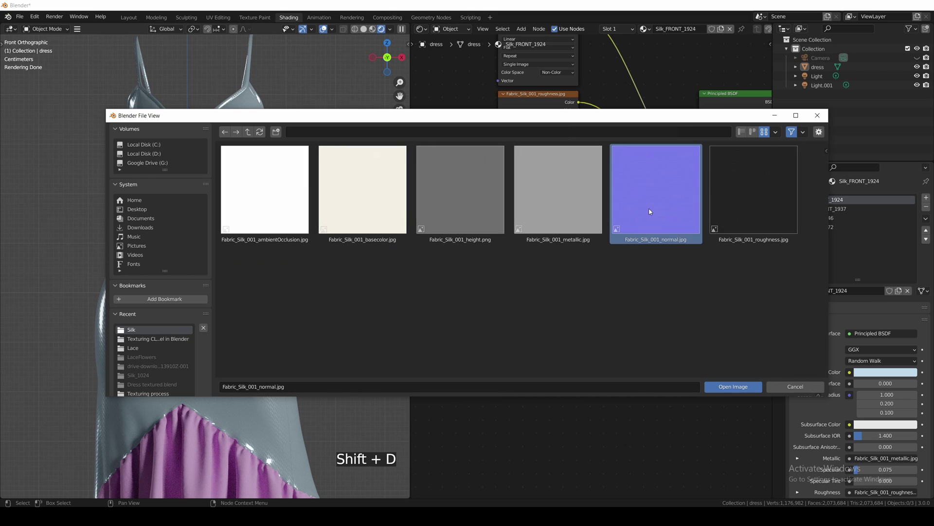
{"action": "left_click", "coordinate": [733, 387]}
{"action": "left_click", "coordinate": [562, 280]}
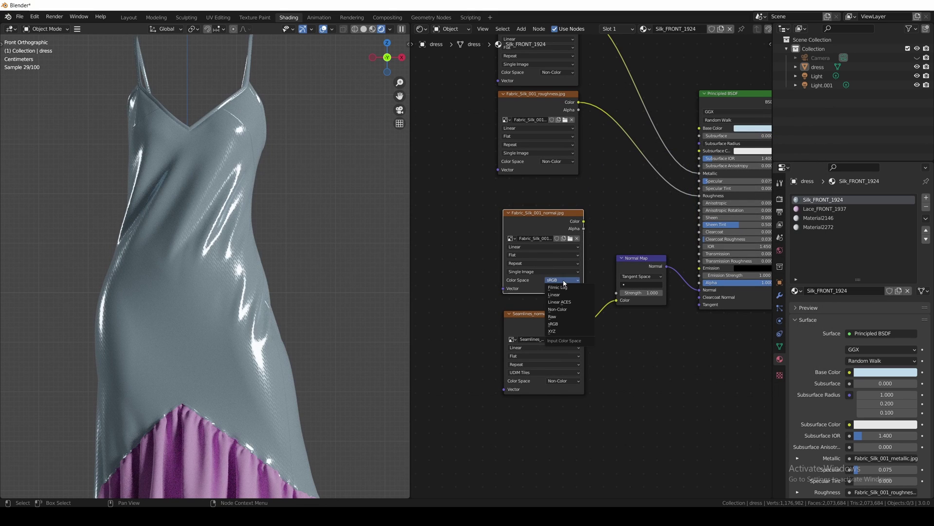
{"action": "left_click", "coordinate": [582, 314]}
Move both normal image nodes to the left.
{"action": "left_click_drag", "start_coordinate": [468, 218], "coordinate": [595, 415]}
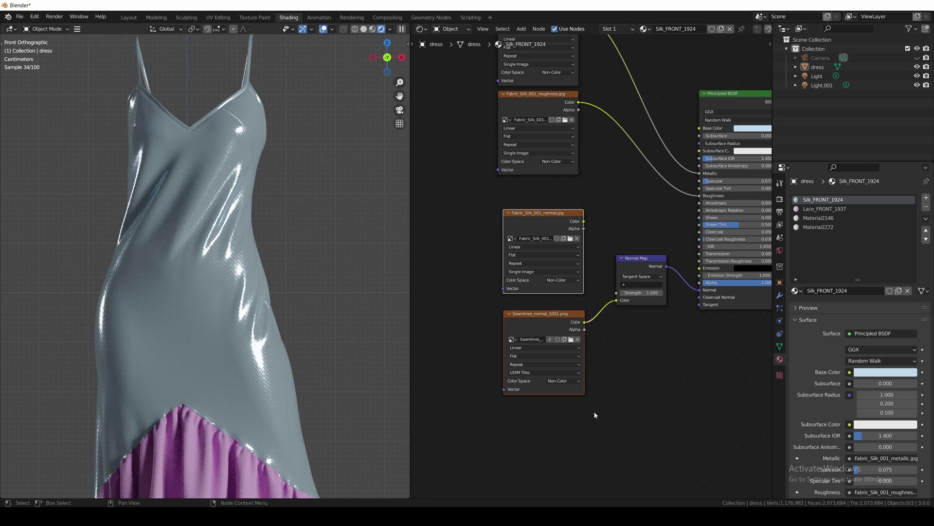
{"action": "middle_click_drag", "start_coordinate": [595, 415], "coordinate": [663, 417], "text": "shift"}
{"action": "left_click_drag", "start_coordinate": [629, 215], "coordinate": [547, 219]}
Insert a Mix node on the Normal Map link, set to Overlay, with silk normal in Color2.
{"action": "key", "text": "shift+a"}
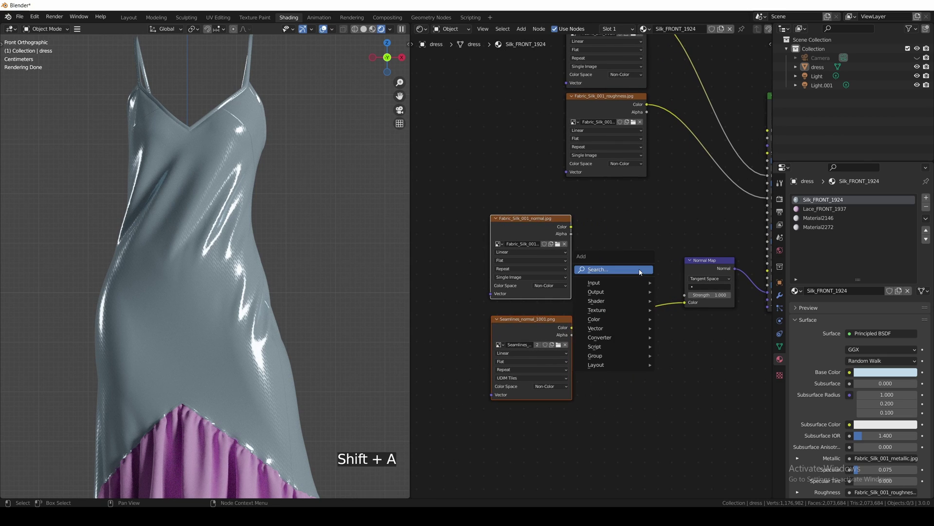
{"action": "type", "text": "mix"}
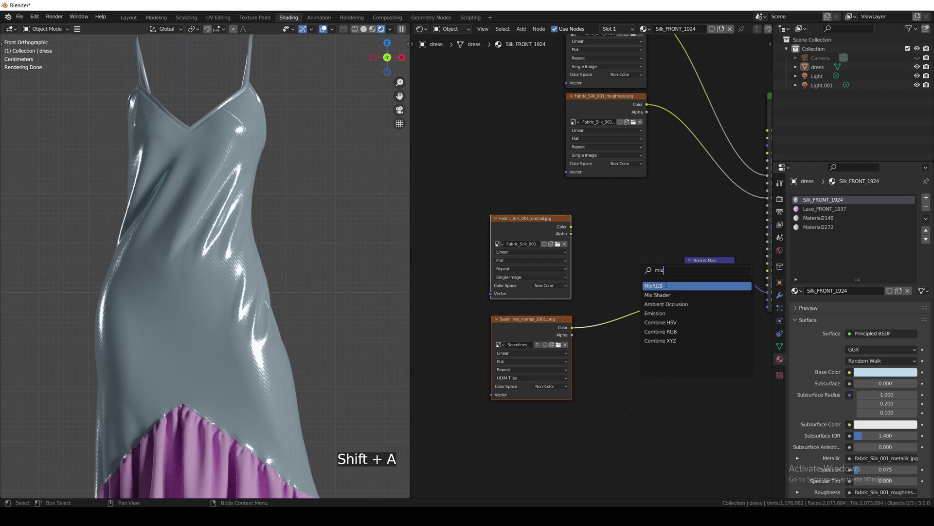
{"action": "left_click", "coordinate": [666, 285]}
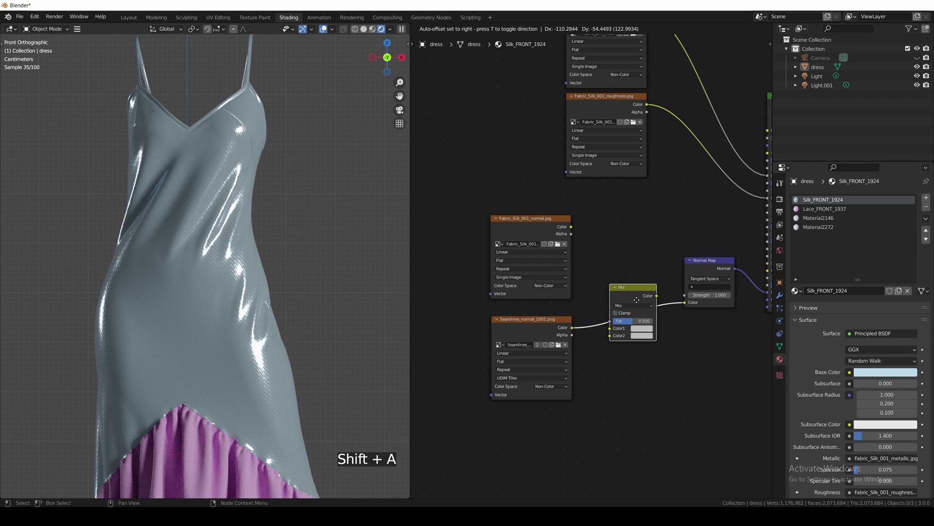
{"action": "left_click", "coordinate": [636, 299]}
{"action": "mouse_move", "coordinate": [571, 226]}
{"action": "left_mouse_down"}
{"action": "mouse_move", "coordinate": [610, 297]}
{"action": "mouse_move", "coordinate": [611, 336]}
{"action": "left_mouse_up"}
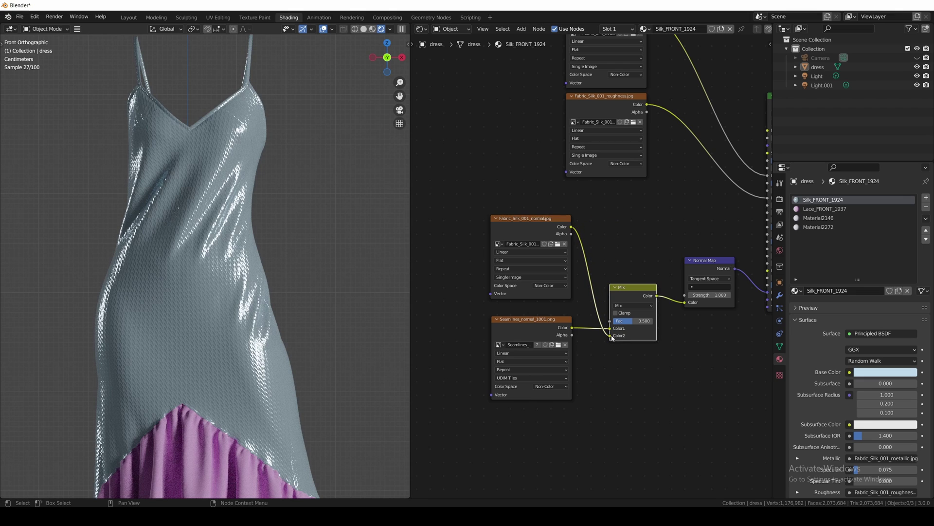
{"action": "left_click", "coordinate": [633, 306]}
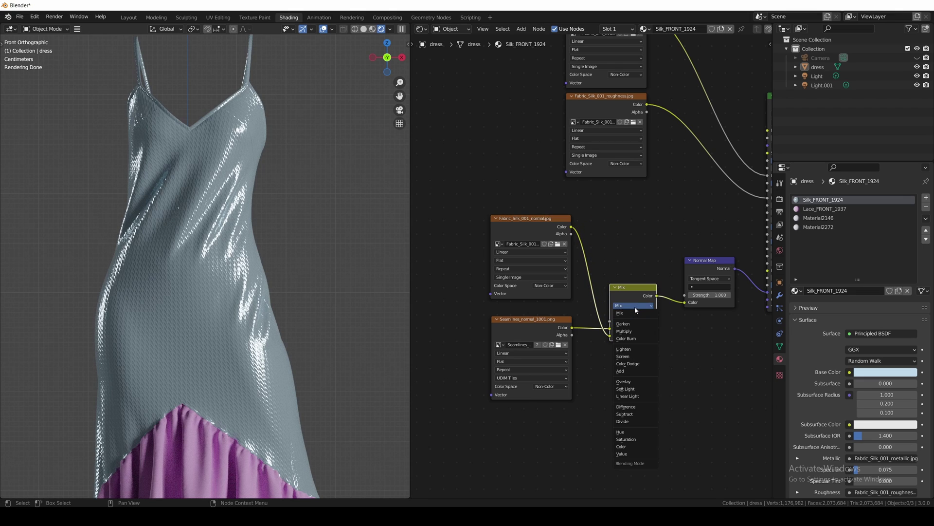
{"action": "left_click", "coordinate": [634, 381]}
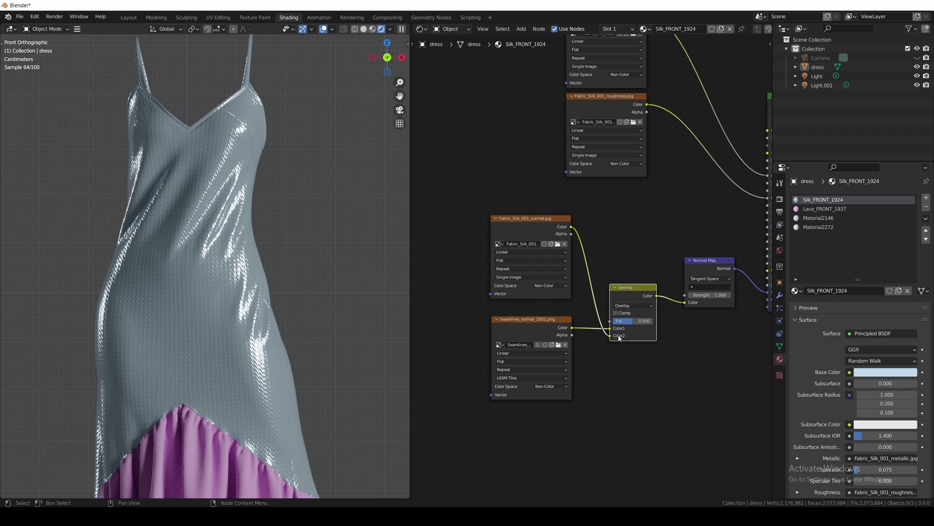
{"action": "scroll", "coordinate": [621, 333], "scroll_direction": "down", "scroll_amount": 1, "text": "shift"}
Try the Overlay factor at 1, then set it to 0.
{"action": "middle_click_drag", "start_coordinate": [622, 331], "coordinate": [641, 303], "text": "ctrl"}
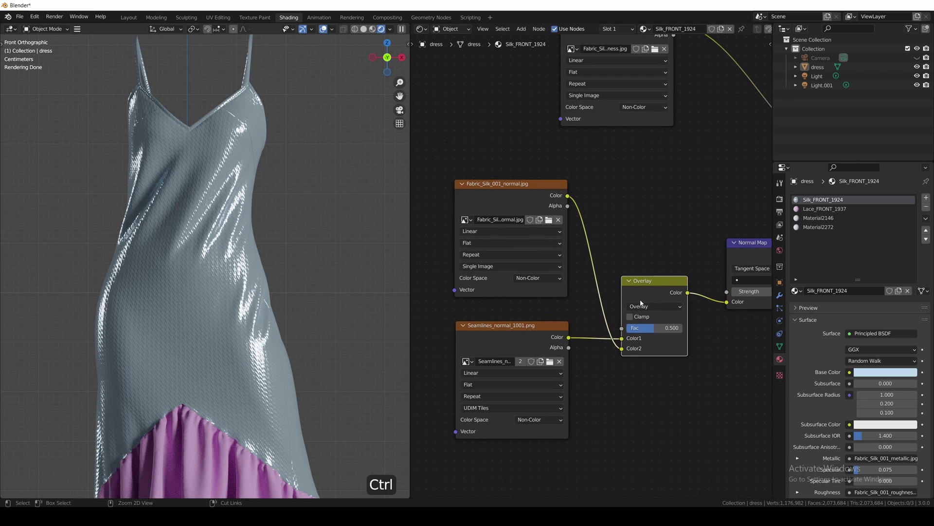
{"action": "left_click_drag", "start_coordinate": [523, 183], "coordinate": [528, 182]}
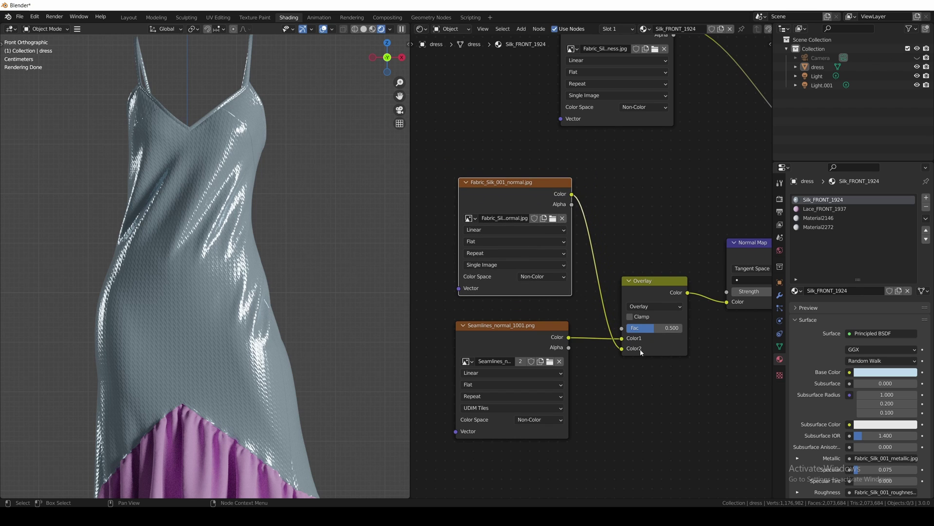
{"action": "left_click_drag", "start_coordinate": [653, 328], "coordinate": [683, 327]}
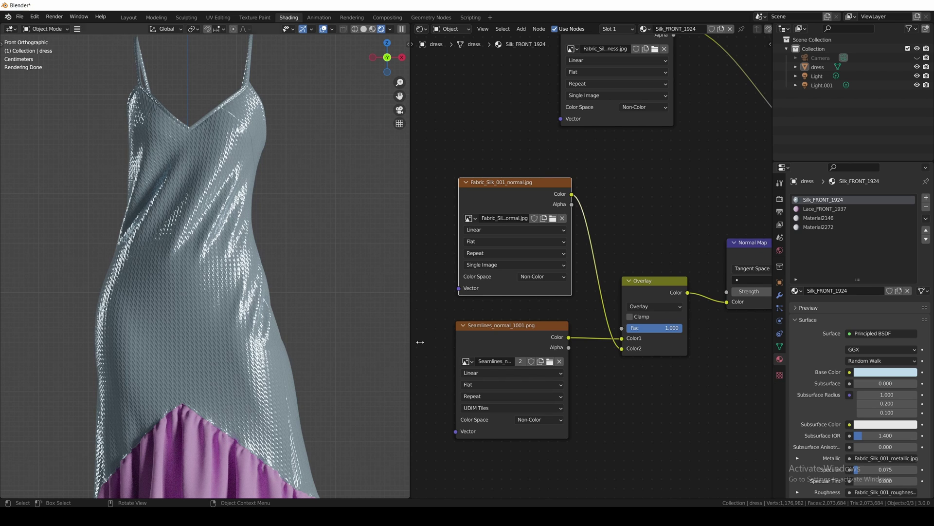
{"action": "left_click_drag", "start_coordinate": [680, 330], "coordinate": [621, 332]}
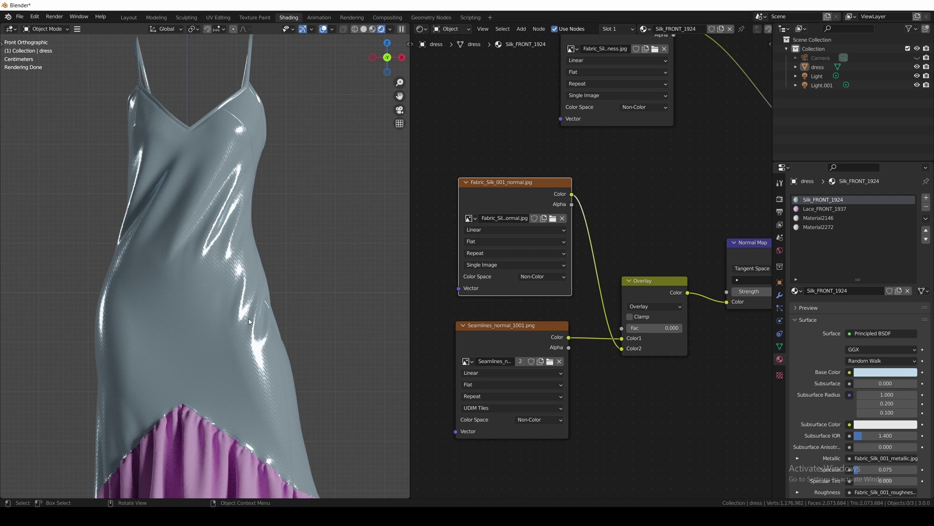
Confirm Node Wrangler is enabled in Preferences, then preview the silk normal node on the dress.
{"action": "left_click", "coordinate": [34, 16]}
{"action": "left_click", "coordinate": [45, 146]}
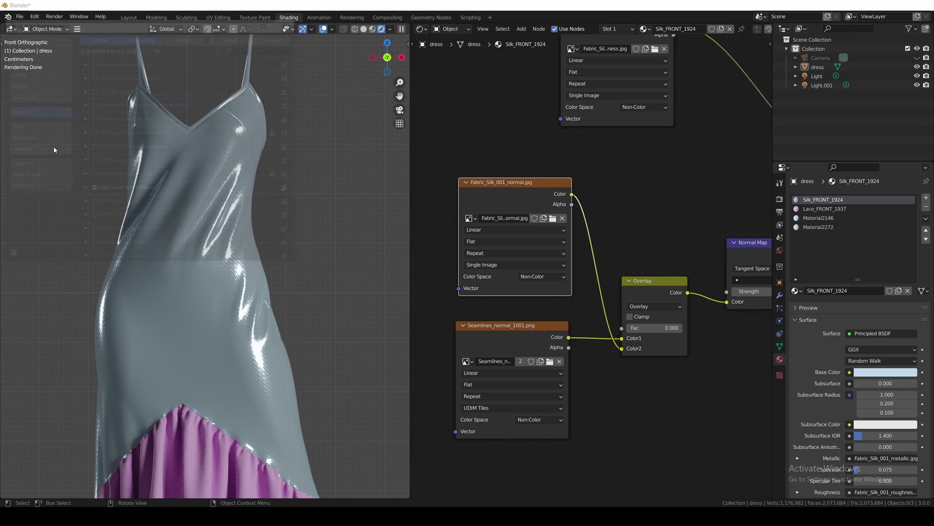
{"action": "left_click", "coordinate": [255, 47]}
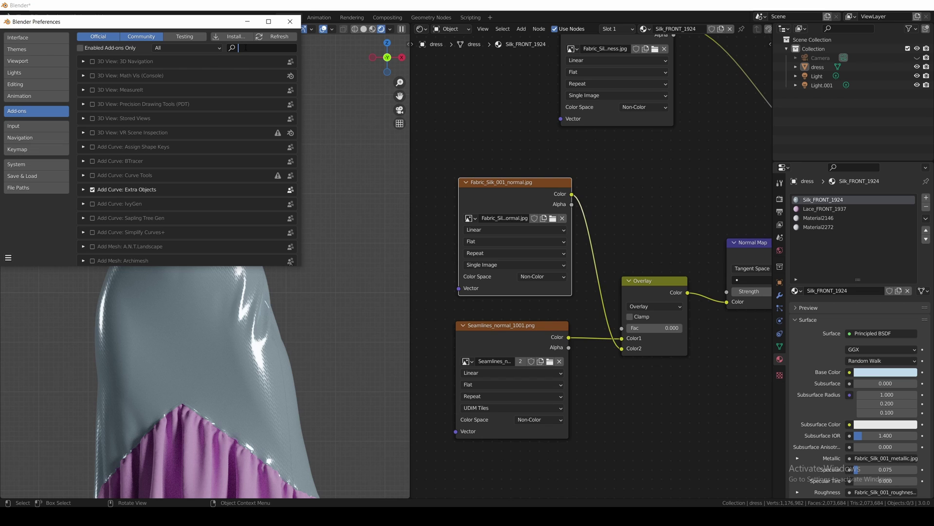
{"action": "type", "text": "node"}
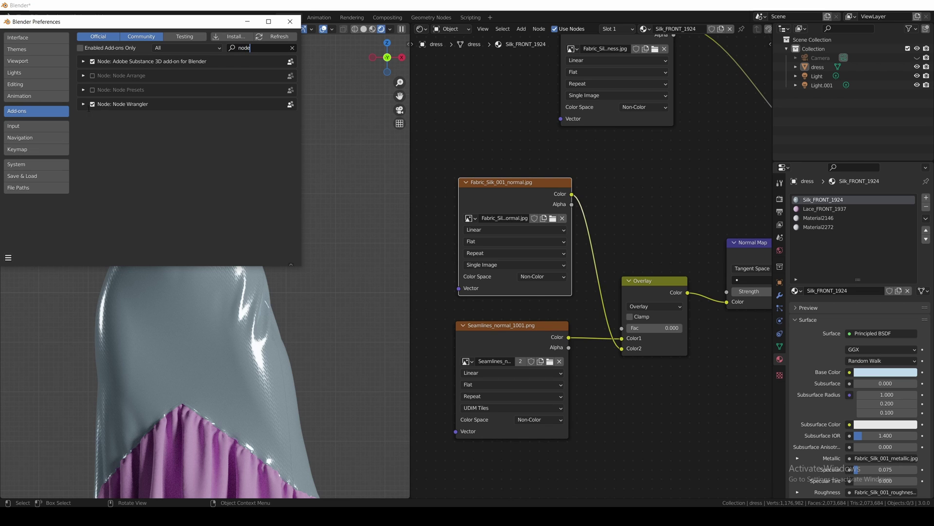
{"action": "left_click", "coordinate": [290, 21]}
{"action": "left_click", "coordinate": [520, 184], "text": "ctrl+shift"}
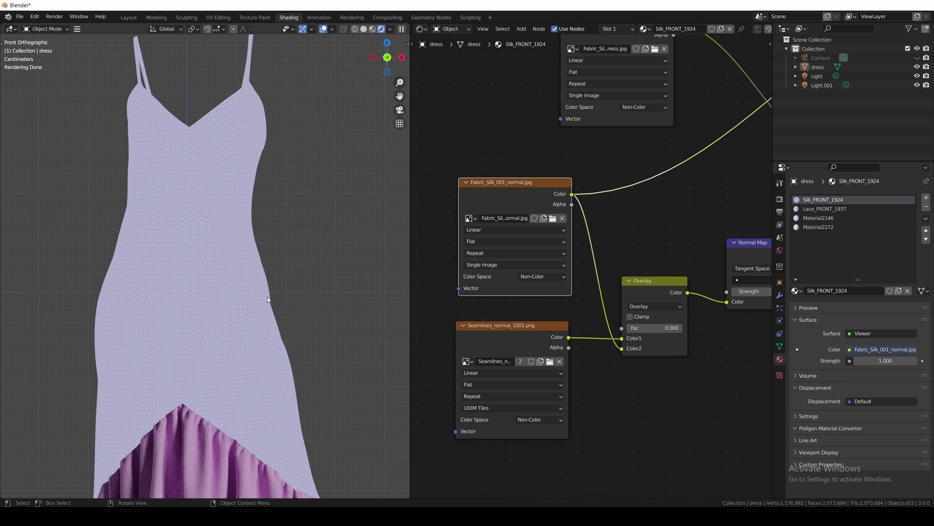
Preview the Overlay mix, silk normal and seamlines maps in turn on the dress.
{"action": "middle_click_drag", "start_coordinate": [283, 299], "coordinate": [316, 238]}
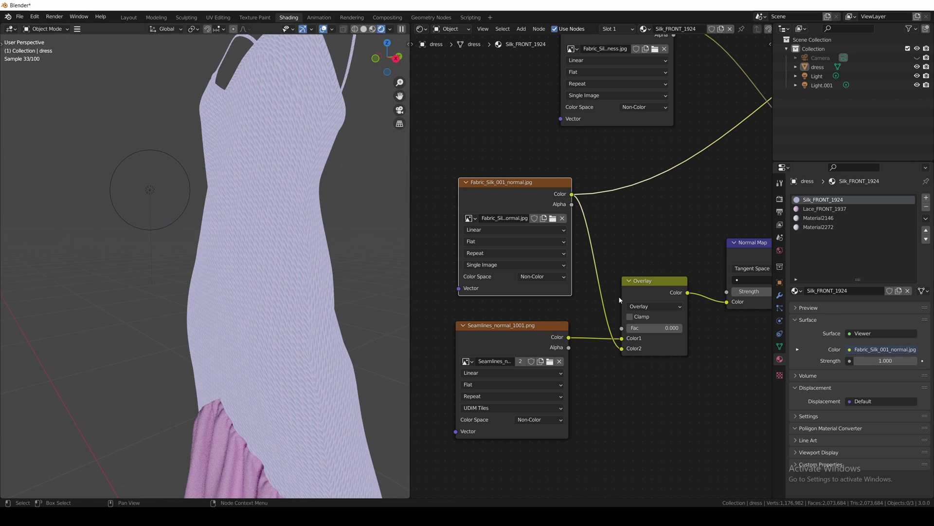
{"action": "left_click", "coordinate": [646, 284], "text": "ctrl+shift"}
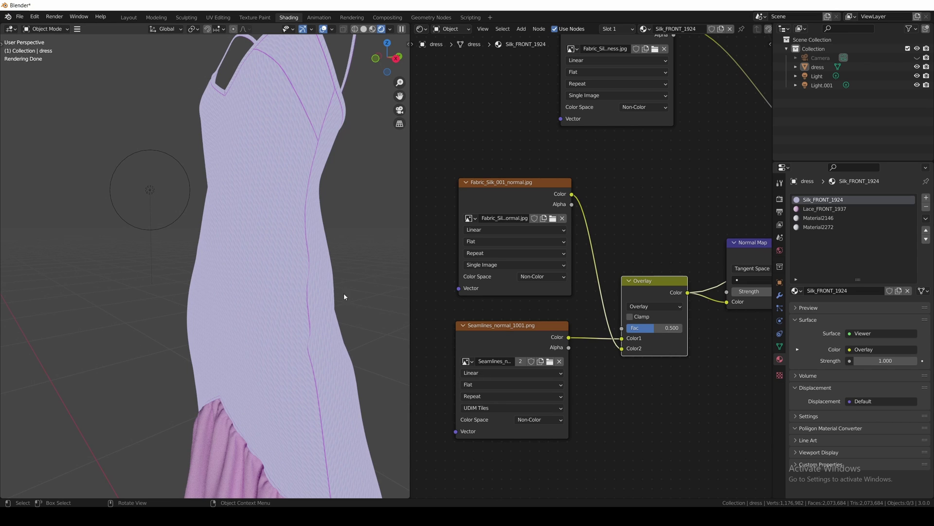
{"action": "left_click", "coordinate": [532, 190], "text": "ctrl+shift"}
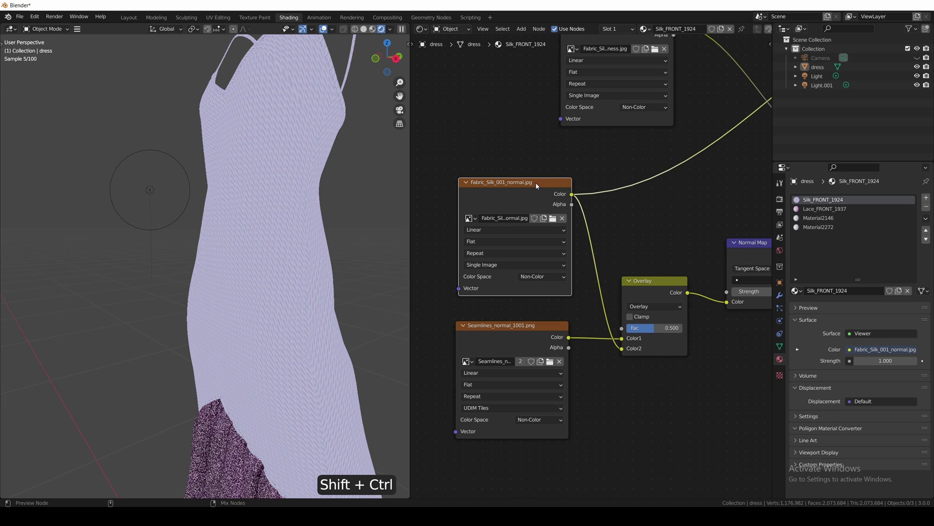
{"action": "left_click", "coordinate": [650, 290], "text": "ctrl+shift"}
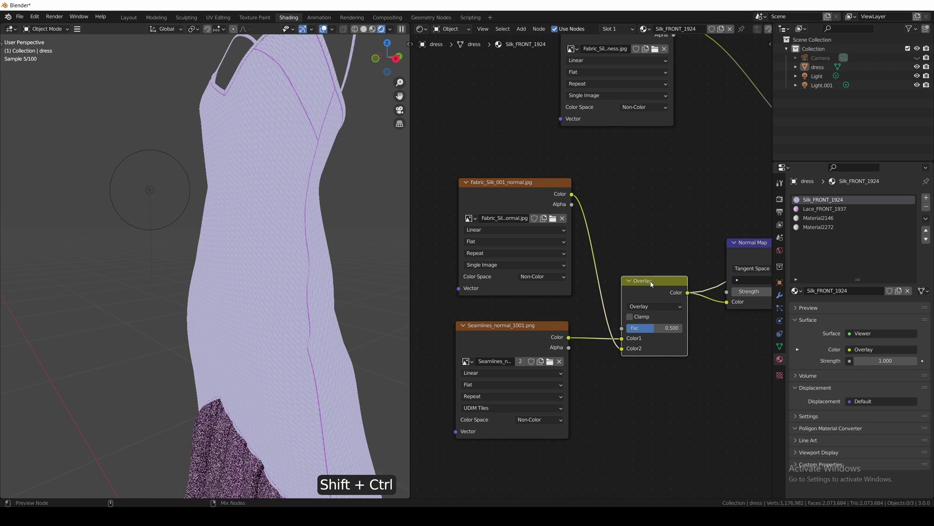
{"action": "left_click", "coordinate": [539, 325], "text": "ctrl+shift"}
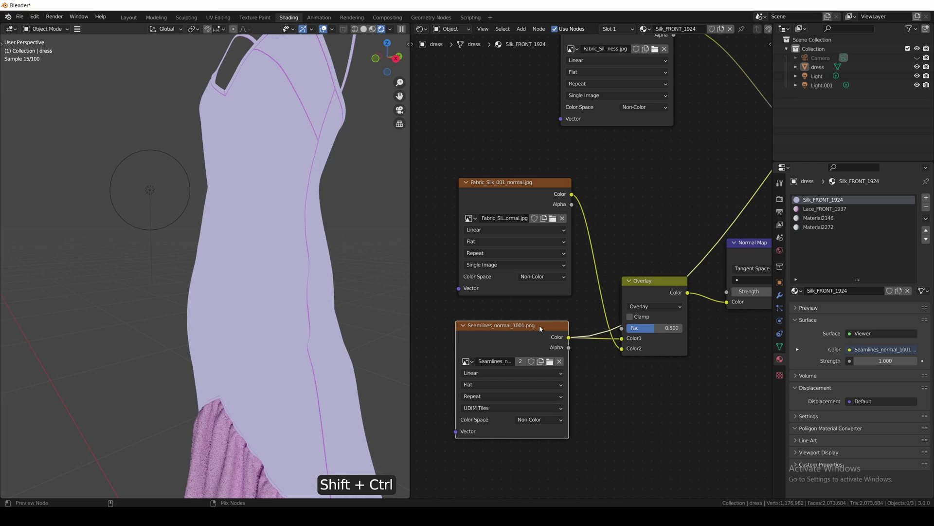
{"action": "left_click", "coordinate": [674, 284], "text": "ctrl+shift"}
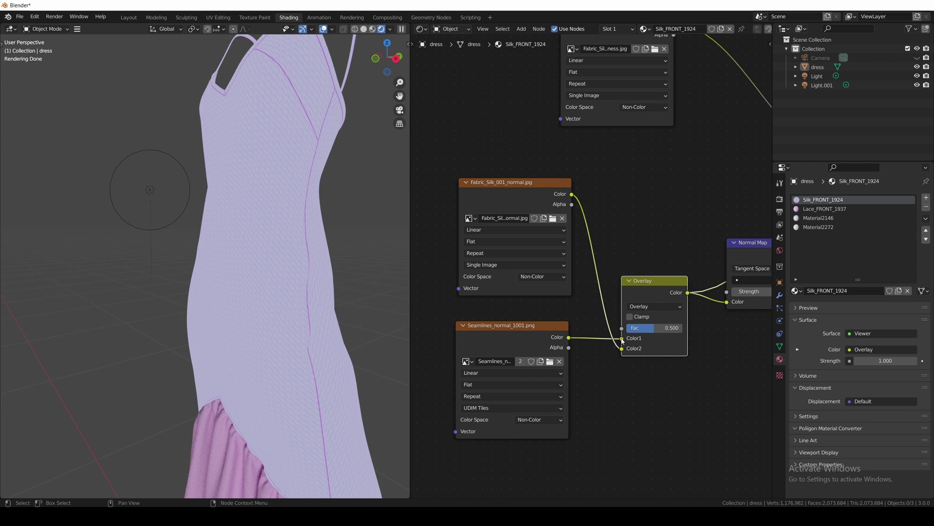
Move the seamlines map to the Overlay's second input and reset the factor to 0.5.
{"action": "mouse_move", "coordinate": [623, 339]}
{"action": "left_mouse_down"}
{"action": "mouse_move", "coordinate": [599, 338]}
{"action": "mouse_move", "coordinate": [624, 351]}
{"action": "left_mouse_up"}
{"action": "middle_click_drag", "start_coordinate": [645, 350], "coordinate": [615, 350]}
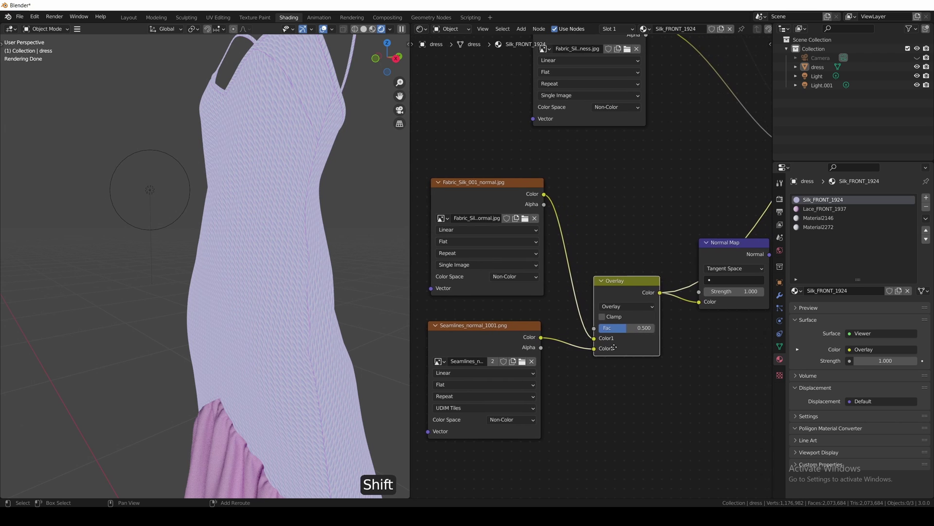
{"action": "mouse_move", "coordinate": [621, 327]}
{"action": "left_mouse_down"}
{"action": "mouse_move", "coordinate": [657, 327]}
{"action": "mouse_move", "coordinate": [634, 329]}
{"action": "left_mouse_up"}
{"action": "left_click", "coordinate": [634, 328]}
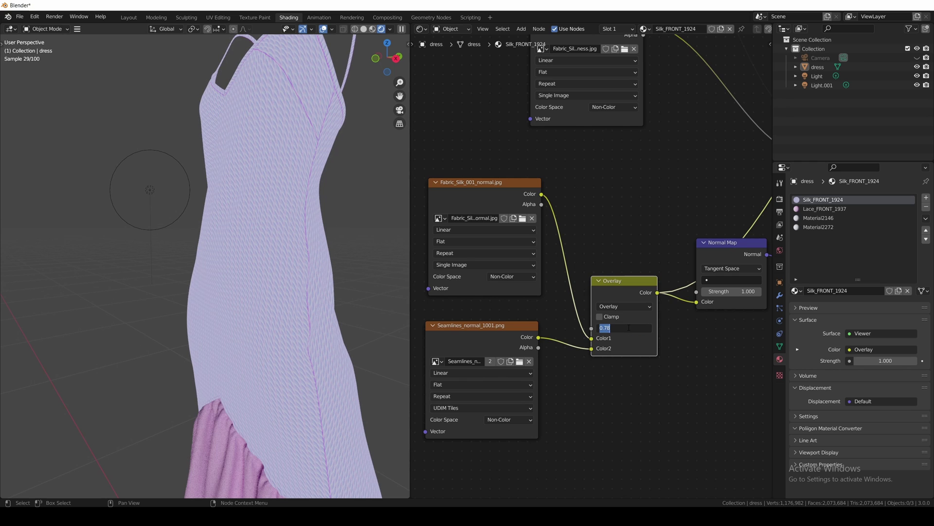
{"action": "key", "text": "Return"}
{"action": "middle_click_drag", "start_coordinate": [637, 232], "coordinate": [617, 244], "text": "ctrl"}
{"action": "middle_click_drag", "start_coordinate": [634, 192], "coordinate": [630, 323], "text": "shift"}
Preview the Principled BSDF silk shader in Front view with the whole dress framed.
{"action": "left_click", "coordinate": [733, 231], "text": "ctrl+shift"}
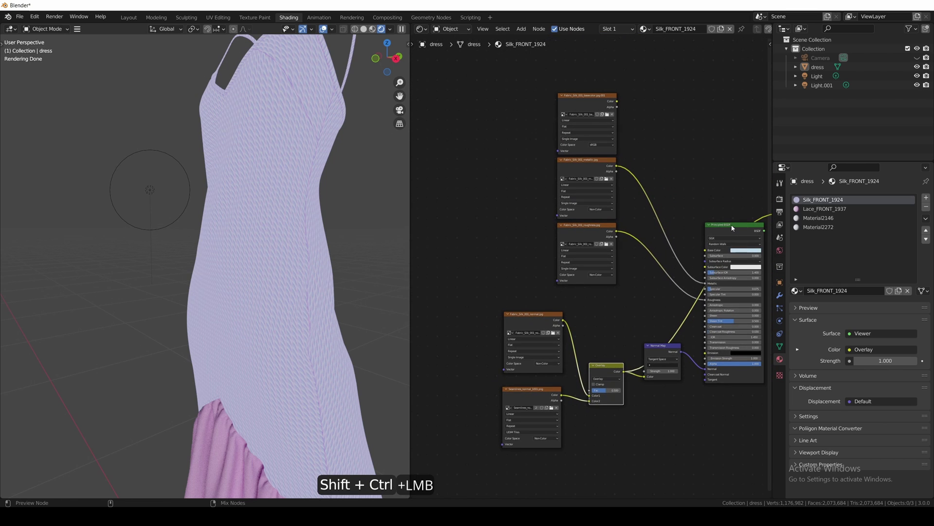
{"action": "key", "text": "grave"}
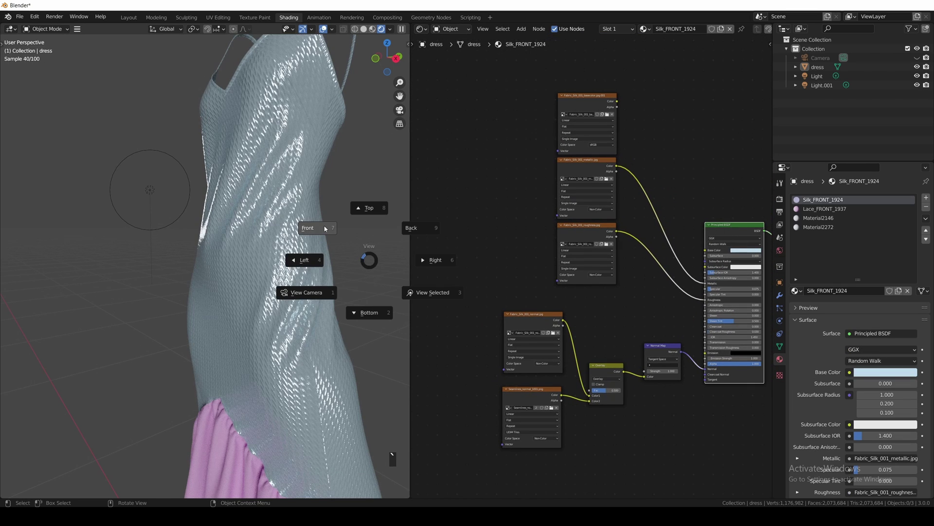
{"action": "left_click", "coordinate": [325, 228]}
{"action": "scroll", "coordinate": [295, 233], "scroll_direction": "down", "scroll_amount": 3}
{"action": "middle_click_drag", "start_coordinate": [258, 303], "coordinate": [264, 243], "text": "shift"}
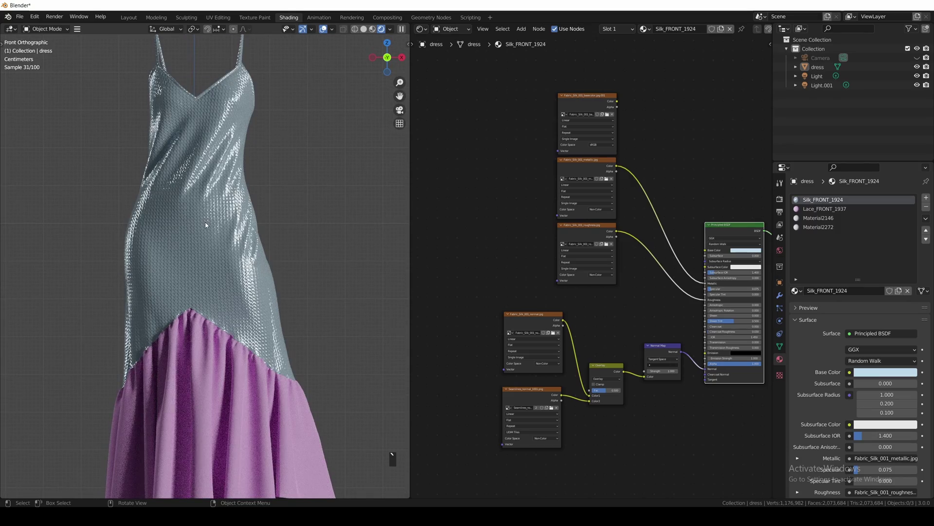
{"action": "middle_click_drag", "start_coordinate": [569, 302], "coordinate": [622, 319], "text": "shift"}
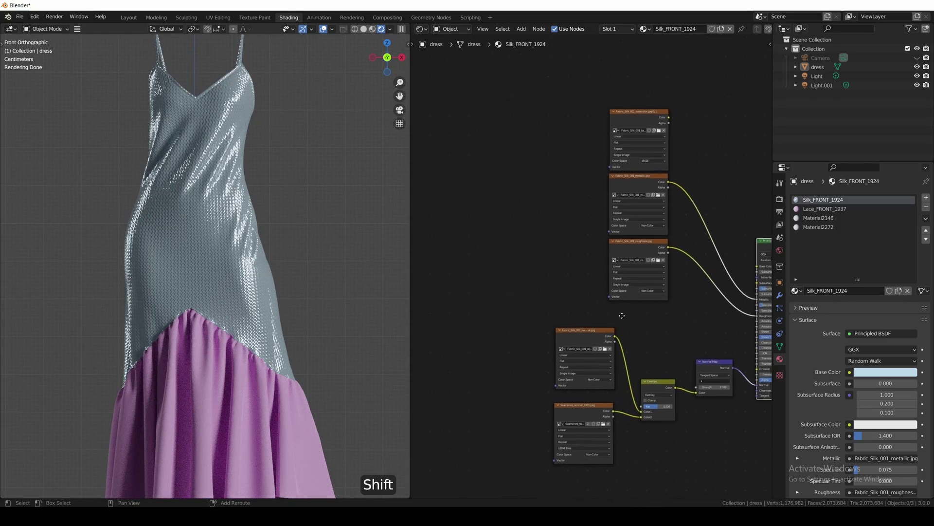
{"action": "left_click", "coordinate": [638, 245]}
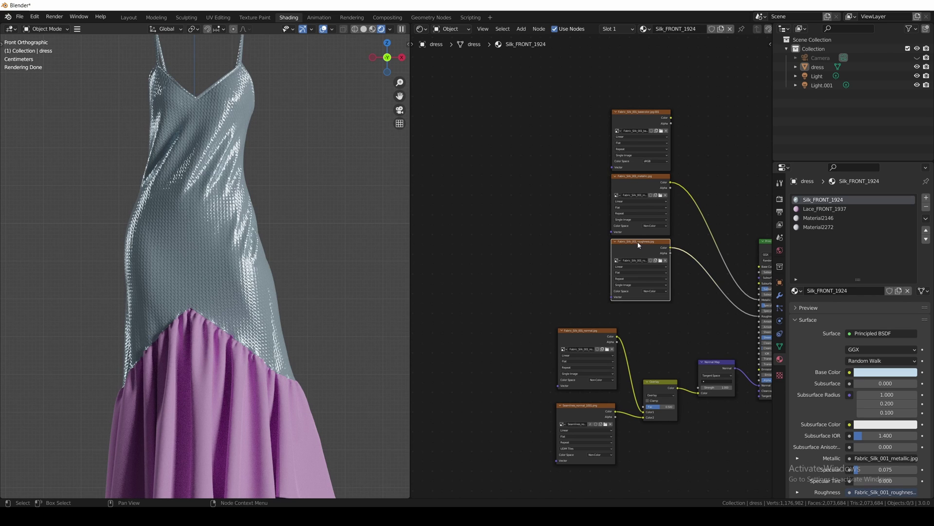
Drive the roughness and metallic silk textures from one Mapping node scaled to 25.1.
{"action": "key", "text": "ctrl+t"}
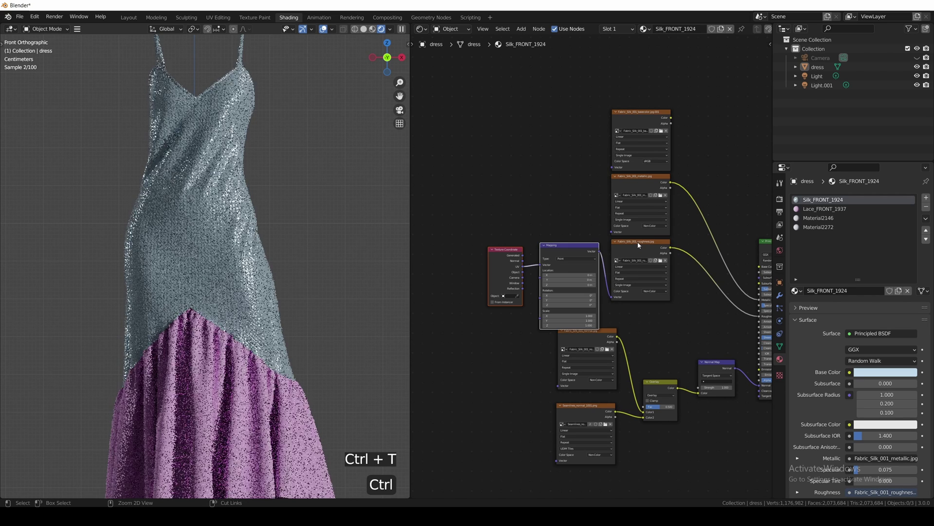
{"action": "left_click_drag", "start_coordinate": [582, 244], "coordinate": [509, 228]}
{"action": "left_click", "coordinate": [509, 229]}
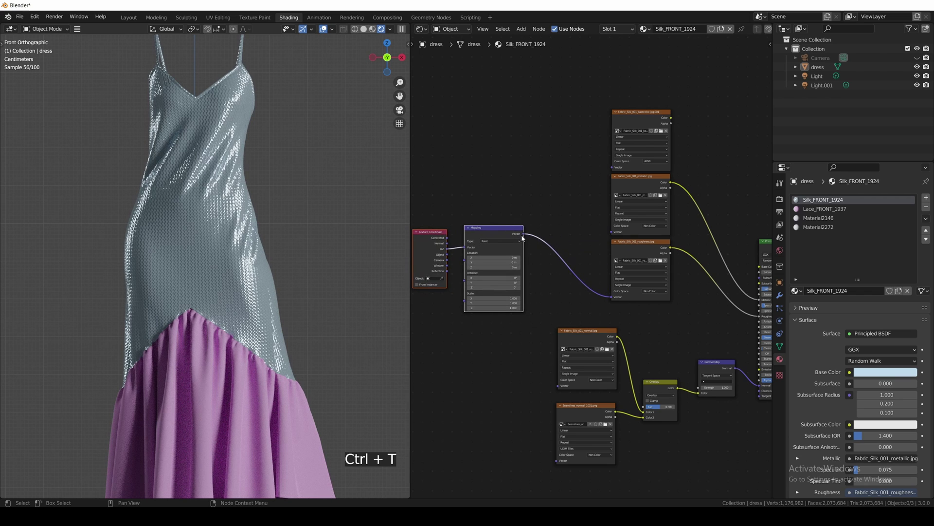
{"action": "mouse_move", "coordinate": [570, 174]}
{"action": "left_mouse_down"}
{"action": "mouse_move", "coordinate": [612, 231]}
{"action": "mouse_move", "coordinate": [560, 383]}
{"action": "mouse_move", "coordinate": [588, 405]}
{"action": "left_mouse_up"}
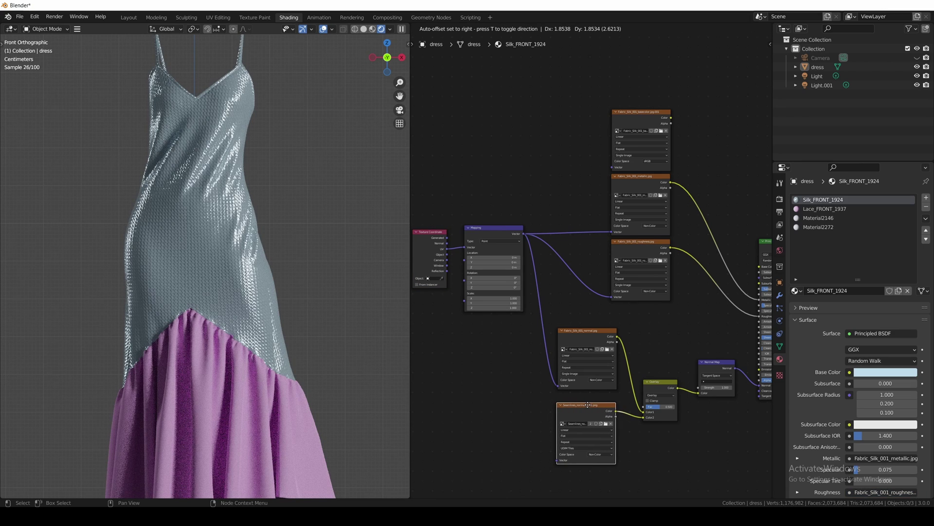
{"action": "left_click", "coordinate": [589, 405]}
{"action": "middle_click_drag", "start_coordinate": [480, 254], "coordinate": [519, 260], "text": "ctrl"}
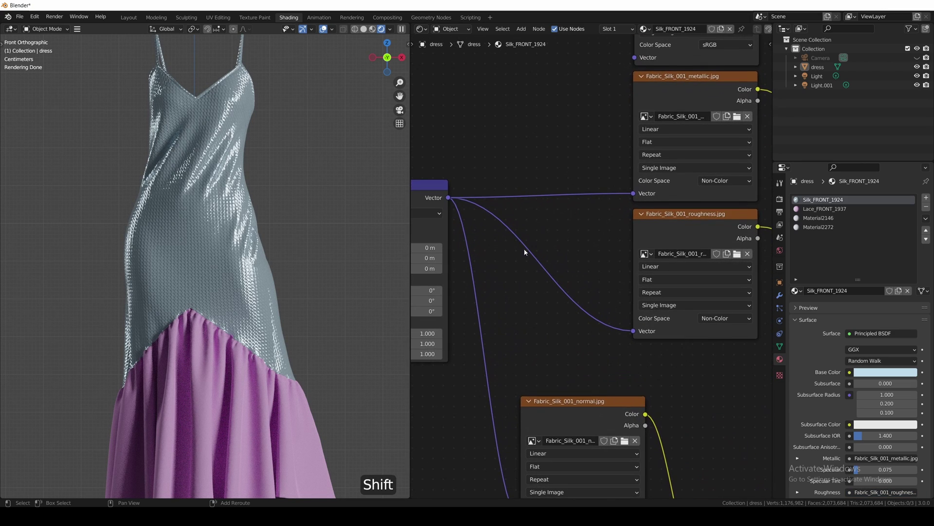
{"action": "scroll", "coordinate": [519, 260], "scroll_direction": "left", "scroll_amount": 5, "text": "ctrl"}
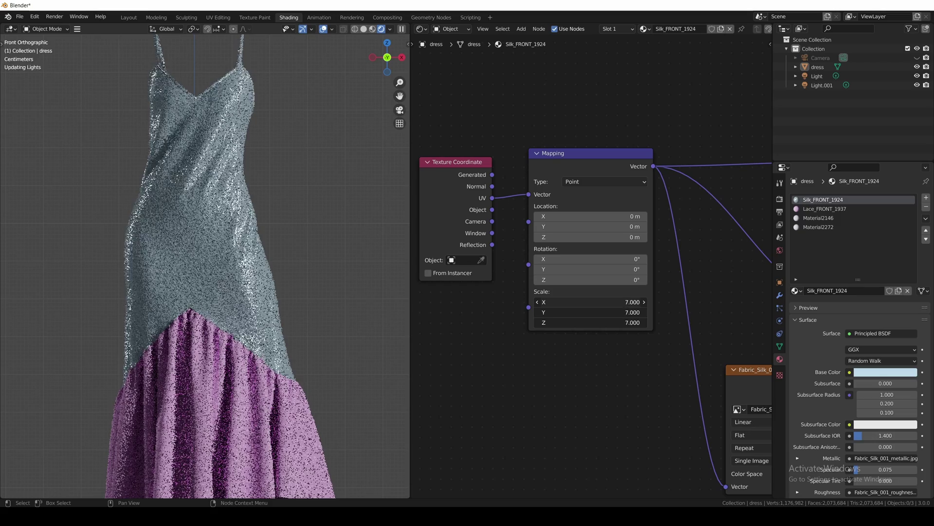
{"action": "left_click_drag", "start_coordinate": [591, 302], "coordinate": [647, 301]}
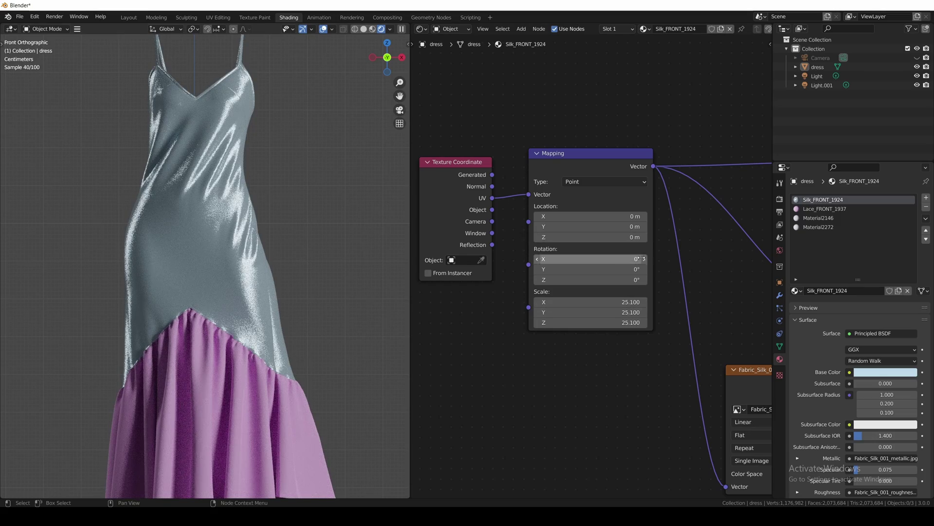
Insert an Add math node with value 0.3 between the roughness map and Principled BSDF.
{"action": "mouse_move", "coordinate": [752, 299]}
{"action": "middle_mouse_down", "text": "ctrl"}
{"action": "mouse_move", "coordinate": [544, 296]}
{"action": "mouse_move", "coordinate": [644, 280]}
{"action": "middle_mouse_up", "text": "ctrl"}
{"action": "scroll", "coordinate": [645, 280], "scroll_direction": "down", "scroll_amount": 2, "text": "shift"}
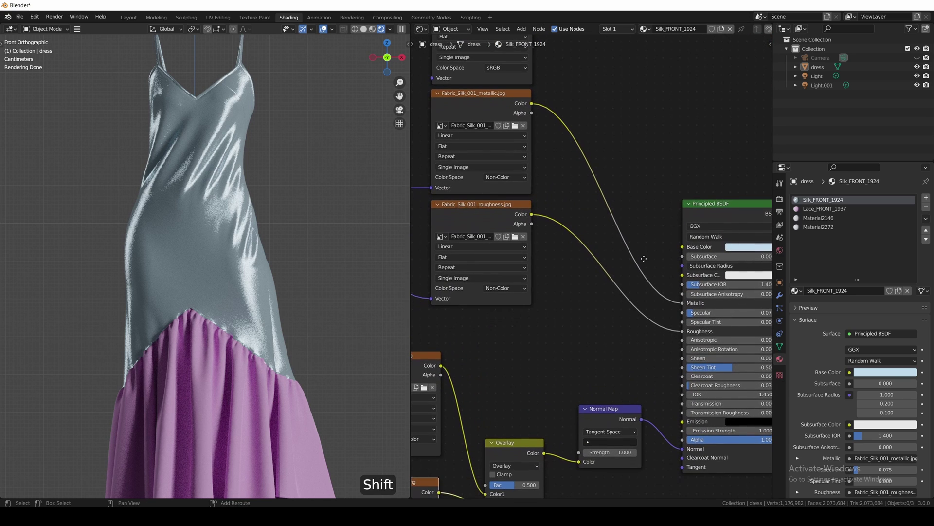
{"action": "scroll", "coordinate": [595, 288], "scroll_direction": "down", "scroll_amount": 1, "text": "shift"}
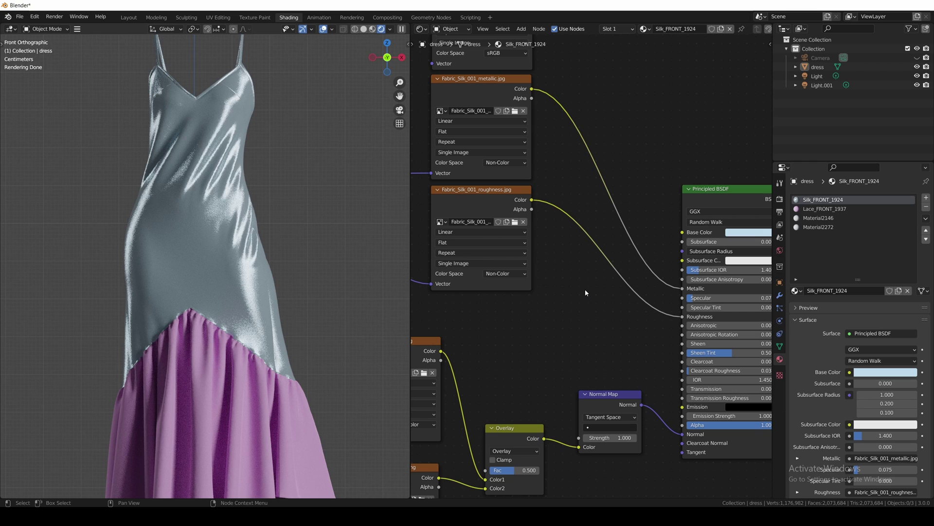
{"action": "key", "text": "shift+a"}
{"action": "type", "text": "mat"}
{"action": "left_click", "coordinate": [613, 310]}
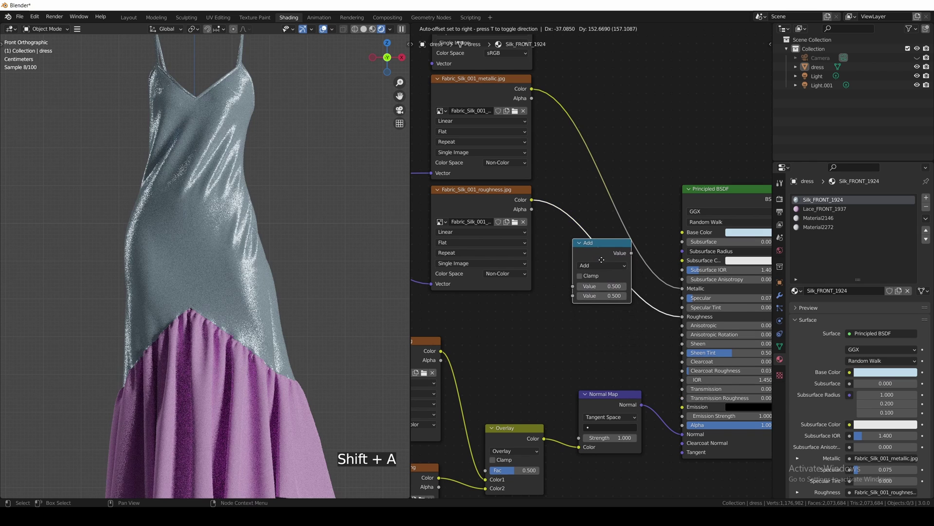
{"action": "left_click", "coordinate": [603, 263]}
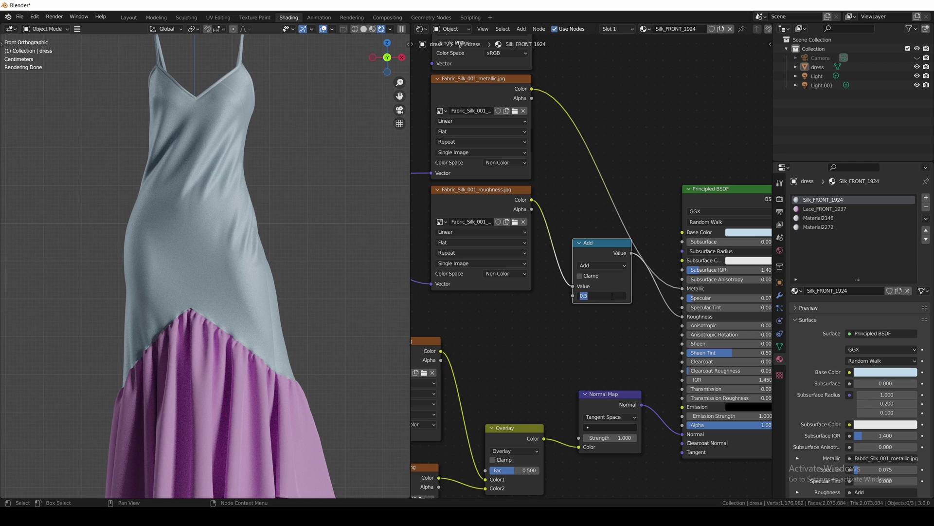
{"action": "left_click", "coordinate": [627, 298]}
{"action": "type", "text": "0"}
{"action": "key", "text": "Return"}
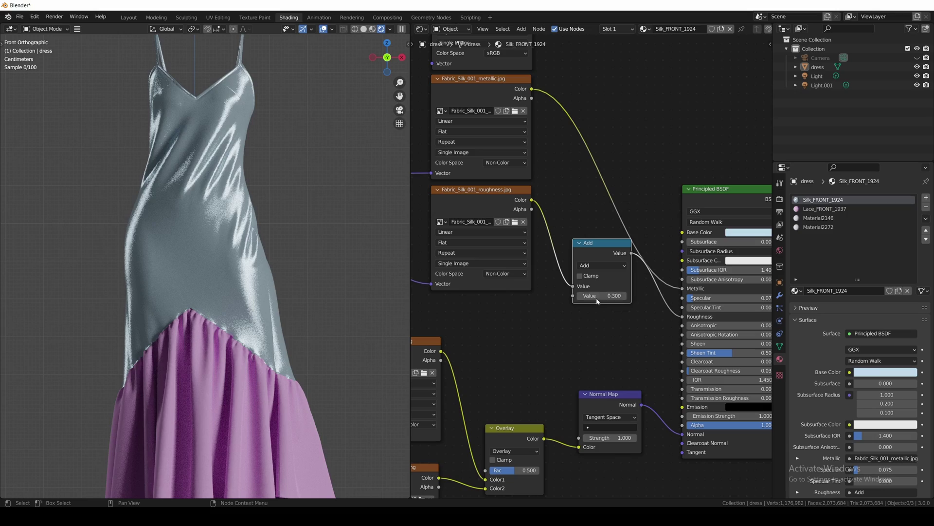
{"action": "middle_click_drag", "start_coordinate": [592, 302], "coordinate": [511, 346], "text": "ctrl"}
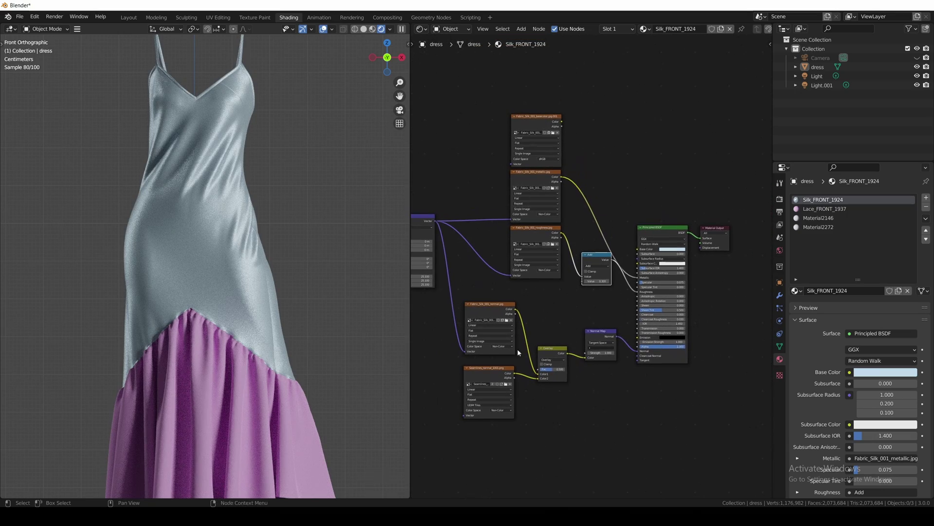
{"action": "middle_click_drag", "start_coordinate": [253, 262], "coordinate": [253, 292], "text": "ctrl"}
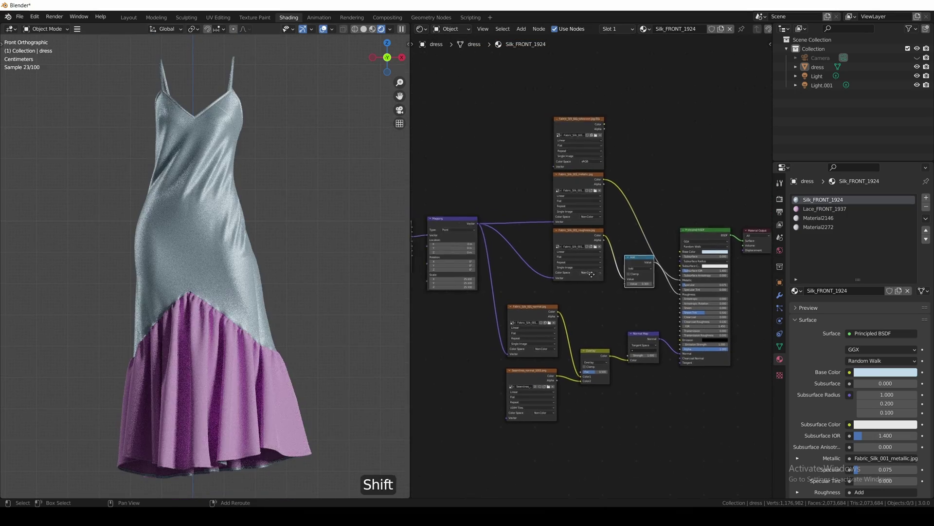
{"action": "mouse_move", "coordinate": [727, 283]}
{"action": "middle_mouse_down"}
{"action": "mouse_move", "coordinate": [620, 283]}
{"action": "mouse_move", "coordinate": [622, 259]}
{"action": "middle_mouse_up"}
{"action": "left_click", "coordinate": [623, 261]}
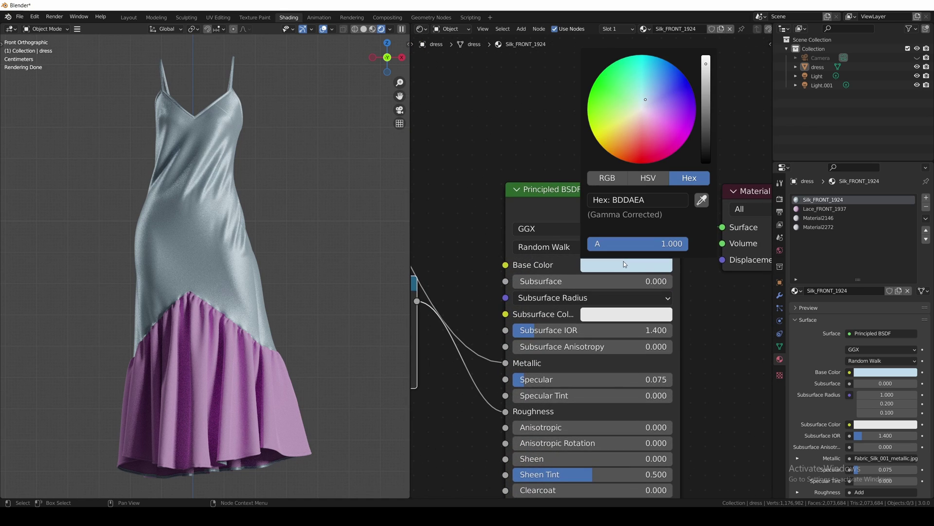
{"action": "left_click_drag", "start_coordinate": [647, 100], "coordinate": [651, 93]}
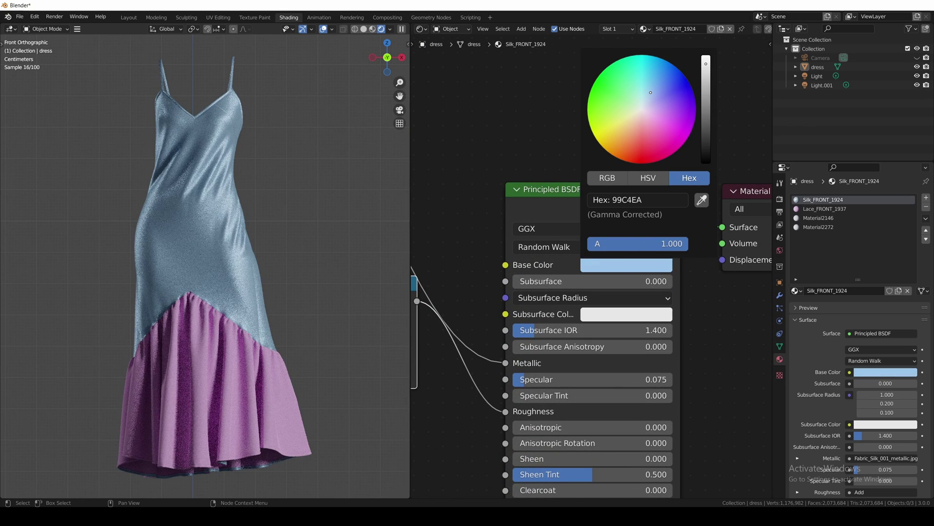
{"action": "mouse_move", "coordinate": [614, 232]}
{"action": "middle_mouse_down", "text": "ctrl"}
{"action": "mouse_move", "coordinate": [589, 274]}
{"action": "mouse_move", "coordinate": [650, 184]}
{"action": "middle_mouse_up", "text": "ctrl"}
{"action": "middle_click_drag", "start_coordinate": [520, 306], "coordinate": [605, 316], "text": "shift"}
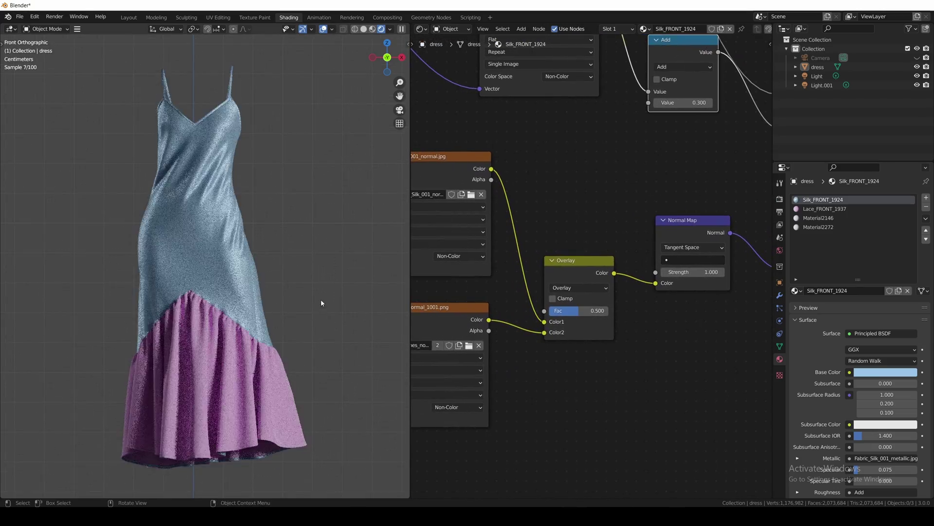
{"action": "middle_click_drag", "start_coordinate": [323, 308], "coordinate": [303, 260]}
{"action": "scroll", "coordinate": [302, 261], "scroll_direction": "up", "scroll_amount": 5}
{"action": "mouse_move", "coordinate": [218, 292]}
{"action": "middle_mouse_down", "text": "shift"}
{"action": "mouse_move", "coordinate": [170, 304]}
{"action": "mouse_move", "coordinate": [241, 307]}
{"action": "middle_mouse_up", "text": "shift"}
{"action": "scroll", "coordinate": [169, 304], "scroll_direction": "up", "scroll_amount": 2}
{"action": "left_click_drag", "start_coordinate": [584, 310], "coordinate": [561, 310]}
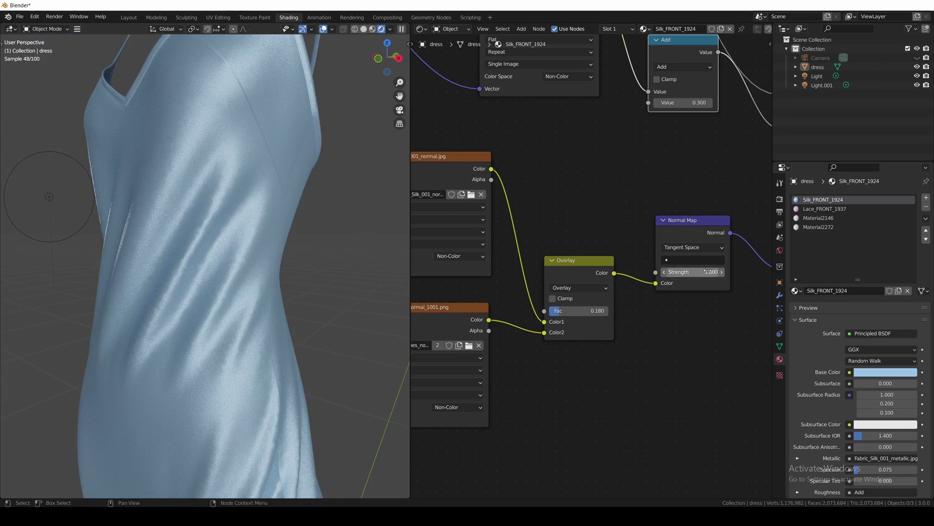
{"action": "middle_click_drag", "start_coordinate": [308, 280], "coordinate": [253, 329], "text": "ctrl"}
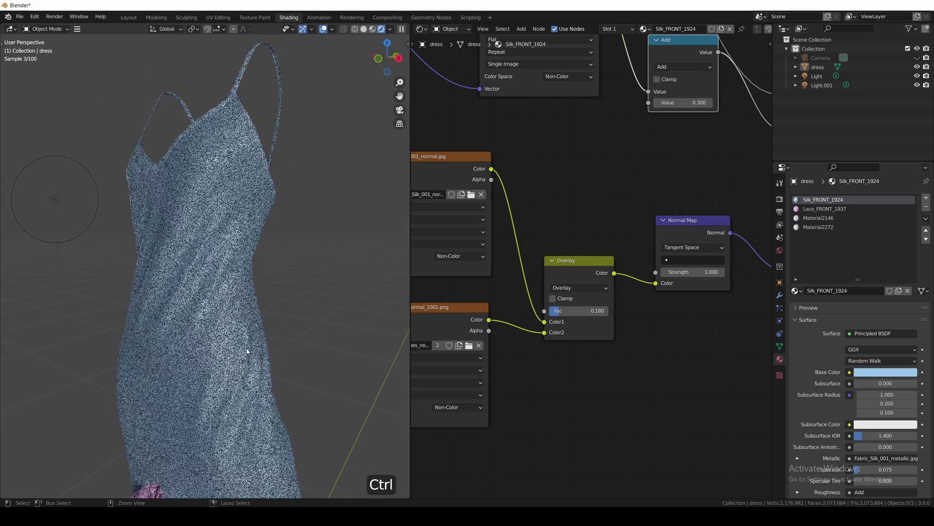
{"action": "key", "text": "grave"}
{"action": "left_click", "coordinate": [220, 305]}
{"action": "scroll", "coordinate": [220, 305], "scroll_direction": "down", "scroll_amount": 3}
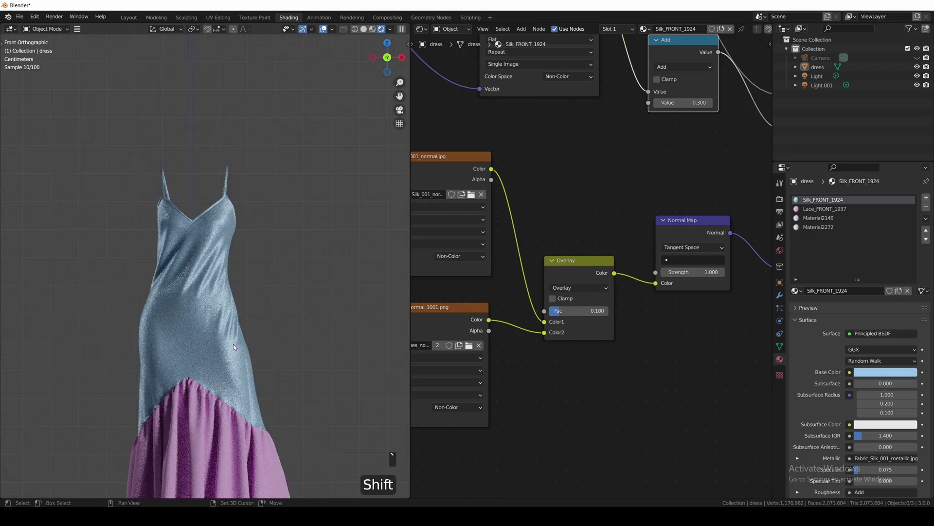
{"action": "middle_click_drag", "start_coordinate": [220, 305], "coordinate": [237, 228], "text": "shift"}
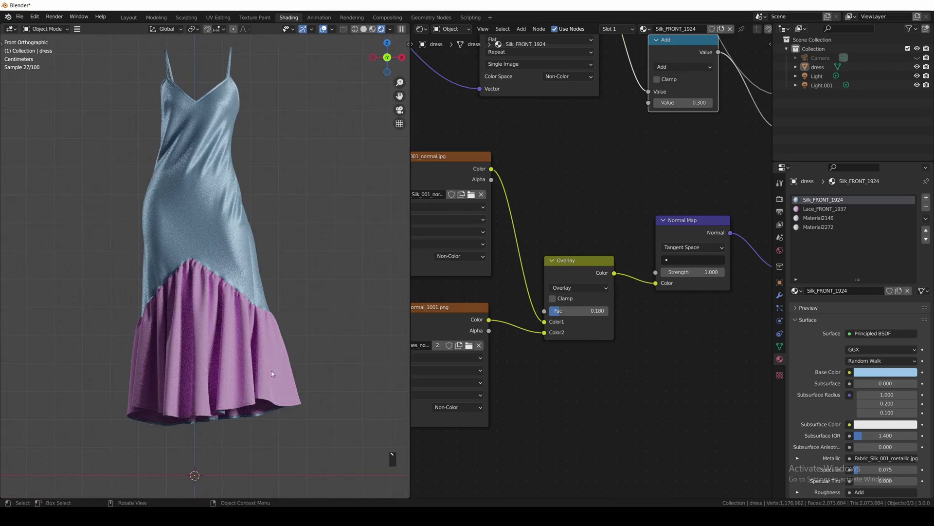
{"action": "scroll", "coordinate": [271, 374], "scroll_direction": "up", "scroll_amount": 3}
On the lace material, add a Non-Color Lace_001_roughness.jpg image node linked to Roughness.
{"action": "middle_click_drag", "start_coordinate": [267, 383], "coordinate": [268, 248], "text": "shift"}
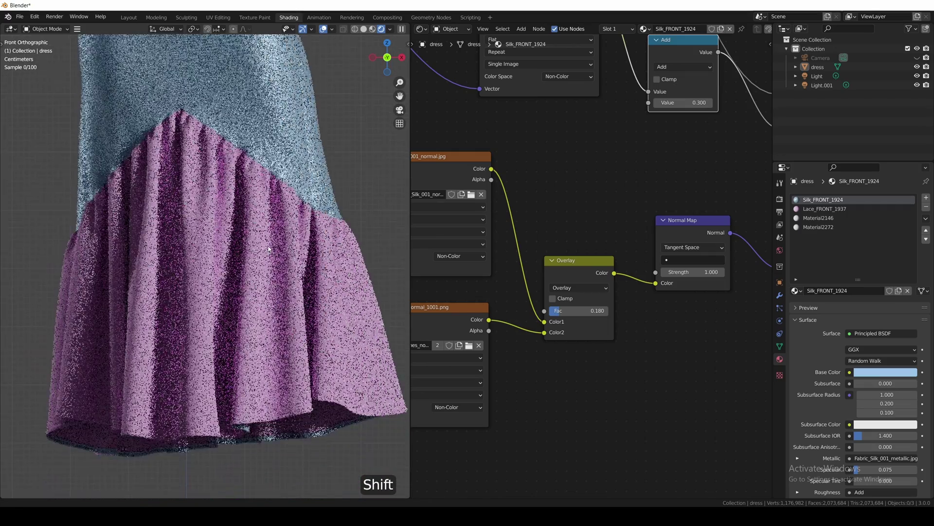
{"action": "left_click", "coordinate": [823, 209]}
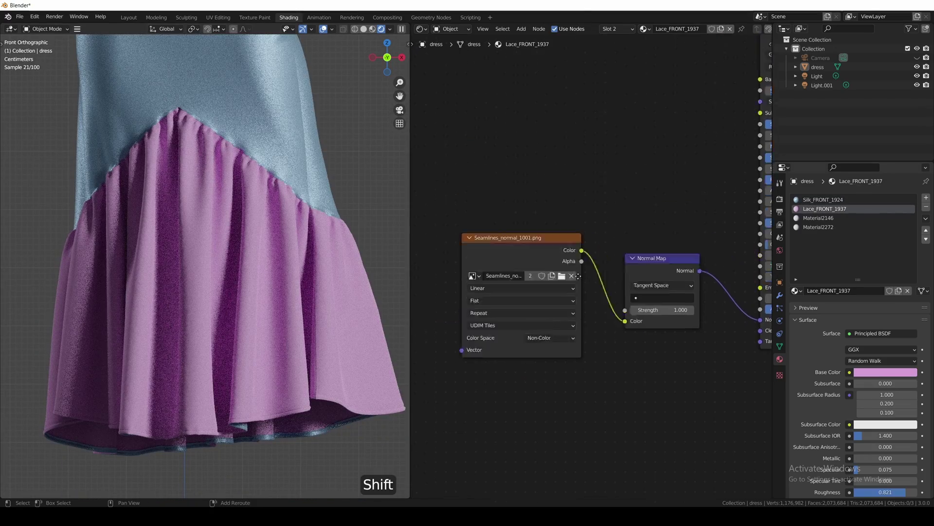
{"action": "scroll", "coordinate": [581, 293], "scroll_direction": "down", "scroll_amount": 2}
{"action": "key", "text": "shift+d"}
{"action": "left_click", "coordinate": [547, 135]}
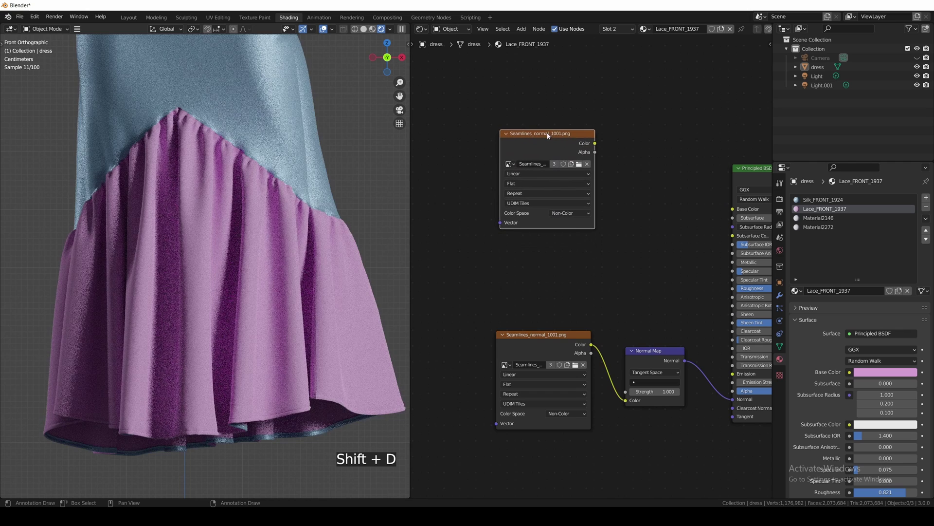
{"action": "left_click", "coordinate": [578, 163]}
{"action": "double_click", "coordinate": [291, 190]}
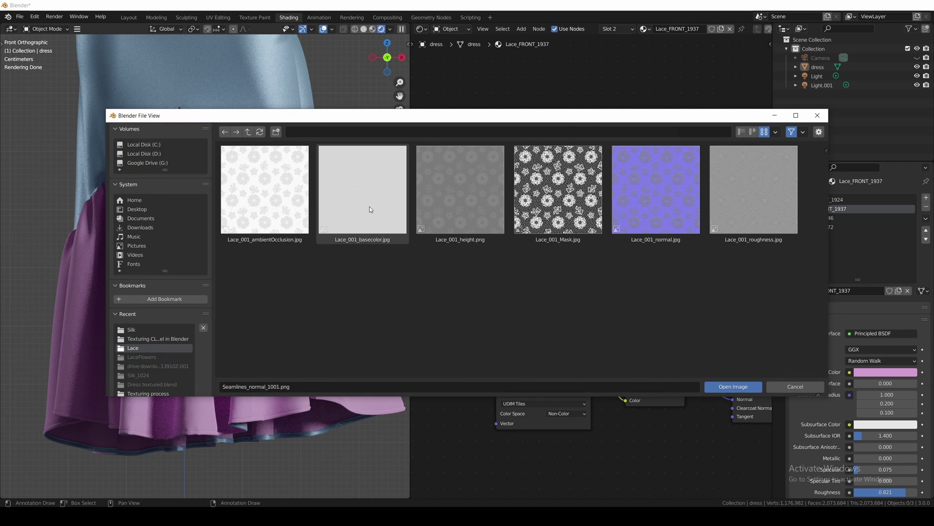
{"action": "left_click", "coordinate": [783, 206]}
{"action": "left_click", "coordinate": [736, 384]}
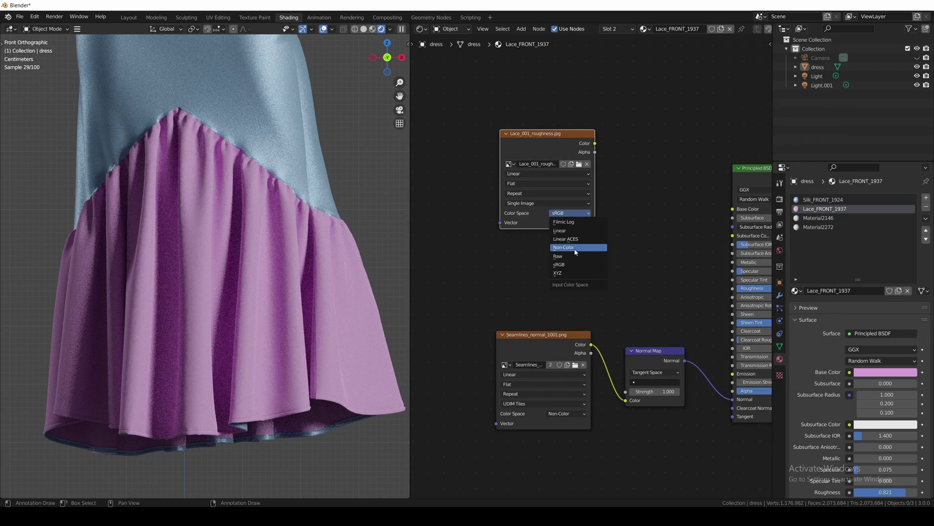
{"action": "left_click", "coordinate": [578, 249]}
{"action": "left_click_drag", "start_coordinate": [595, 143], "coordinate": [707, 263]}
{"action": "left_click_drag", "start_coordinate": [735, 291], "coordinate": [734, 289]}
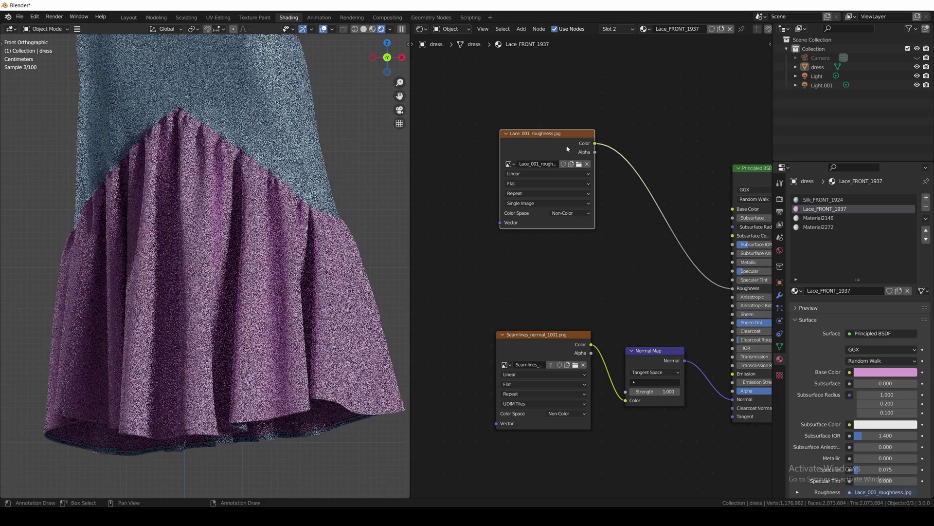
Add a second Non-Color image node using Lace_001_normal.jpg and move both textures left.
{"action": "key", "text": "shift+d"}
{"action": "left_click", "coordinate": [555, 230]}
{"action": "left_click", "coordinate": [575, 261]}
{"action": "left_click", "coordinate": [656, 191]}
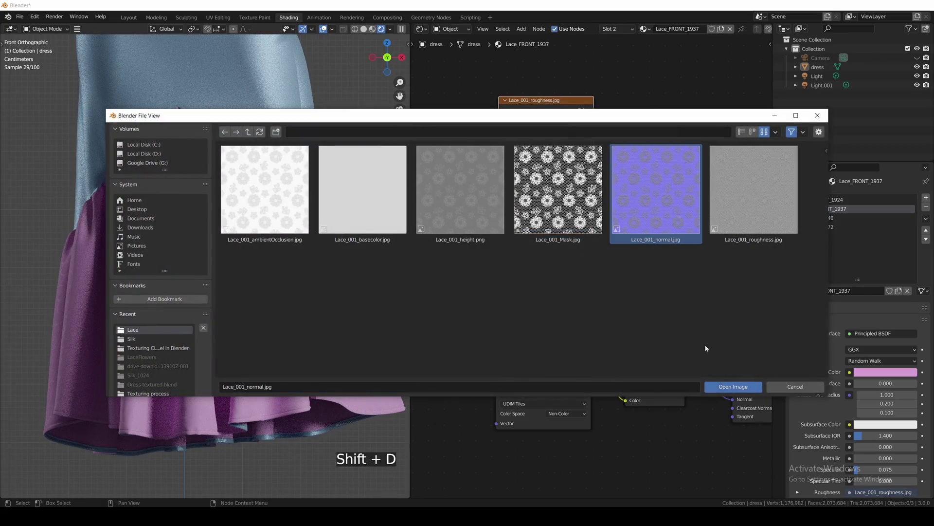
{"action": "left_click", "coordinate": [733, 386]}
{"action": "left_click", "coordinate": [566, 309]}
{"action": "left_click", "coordinate": [570, 342]}
{"action": "middle_click_drag", "start_coordinate": [570, 343], "coordinate": [674, 314], "text": "shift"}
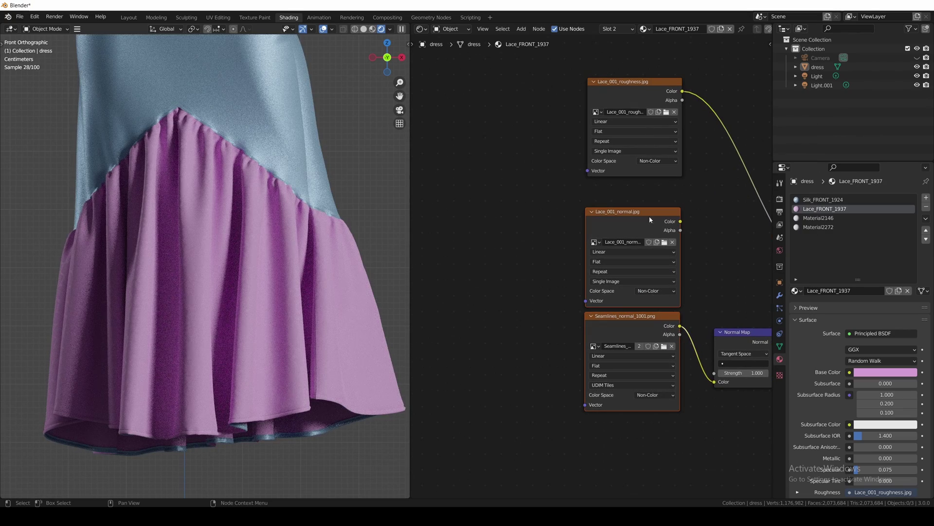
{"action": "left_click_drag", "start_coordinate": [649, 218], "coordinate": [525, 234]}
Insert an Overlay MixRGB before the Normal Map, with the lace normal in Color1.
{"action": "left_click", "coordinate": [642, 298]}
{"action": "key", "text": "shift+a"}
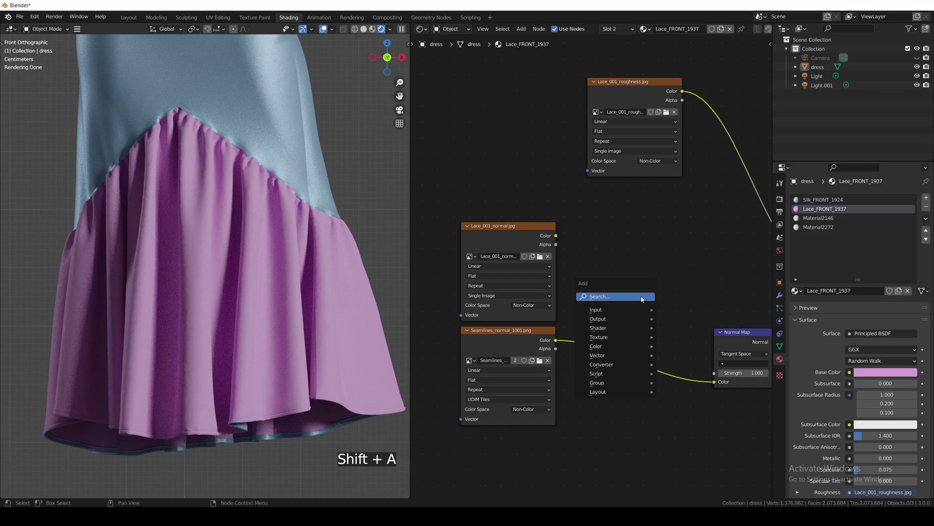
{"action": "left_click", "coordinate": [641, 298]}
{"action": "type", "text": "mix"}
{"action": "key", "text": "Return"}
{"action": "left_click", "coordinate": [648, 321]}
{"action": "mouse_move", "coordinate": [556, 235]}
{"action": "left_mouse_down"}
{"action": "mouse_move", "coordinate": [629, 368]}
{"action": "mouse_move", "coordinate": [622, 358]}
{"action": "left_mouse_up"}
{"action": "left_click", "coordinate": [649, 330]}
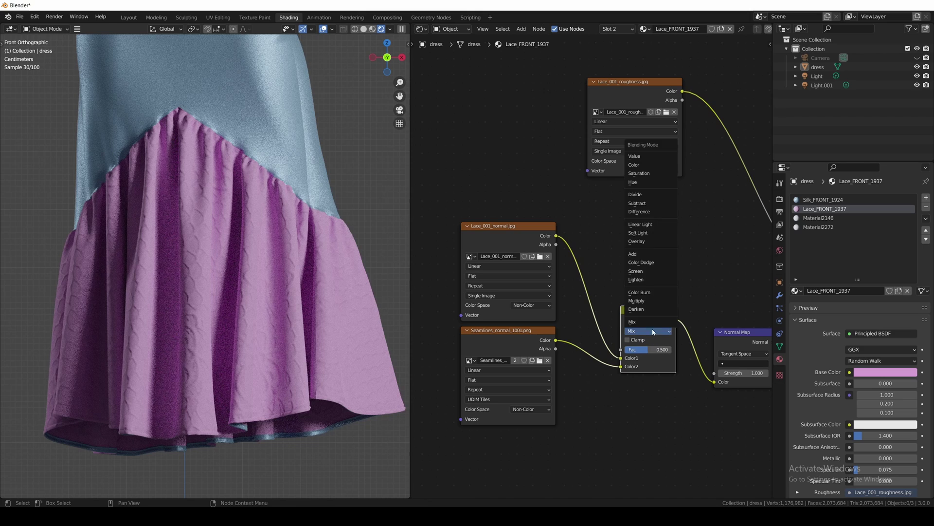
{"action": "left_click", "coordinate": [644, 242]}
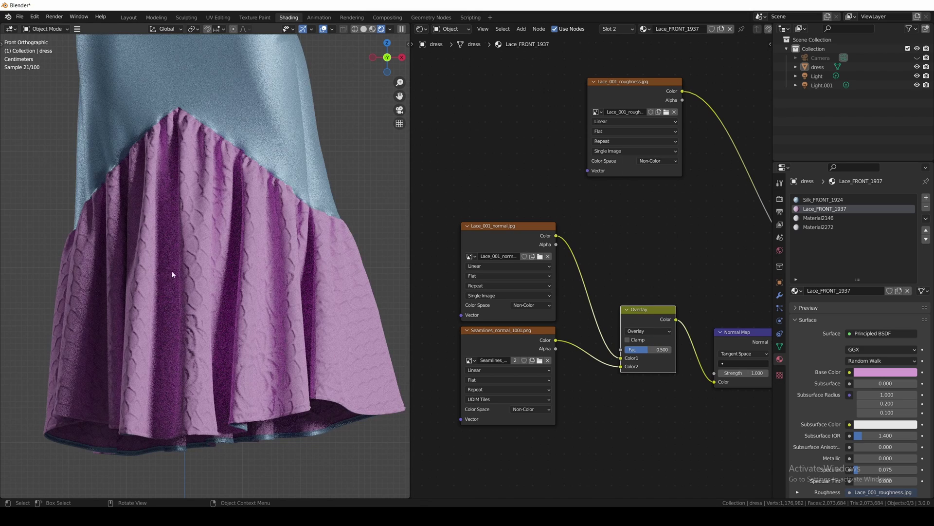
Give the lace normal and roughness textures a shared Mapping node scaled to 4.1.
{"action": "middle_click_drag", "start_coordinate": [528, 228], "coordinate": [628, 294], "text": "shift"}
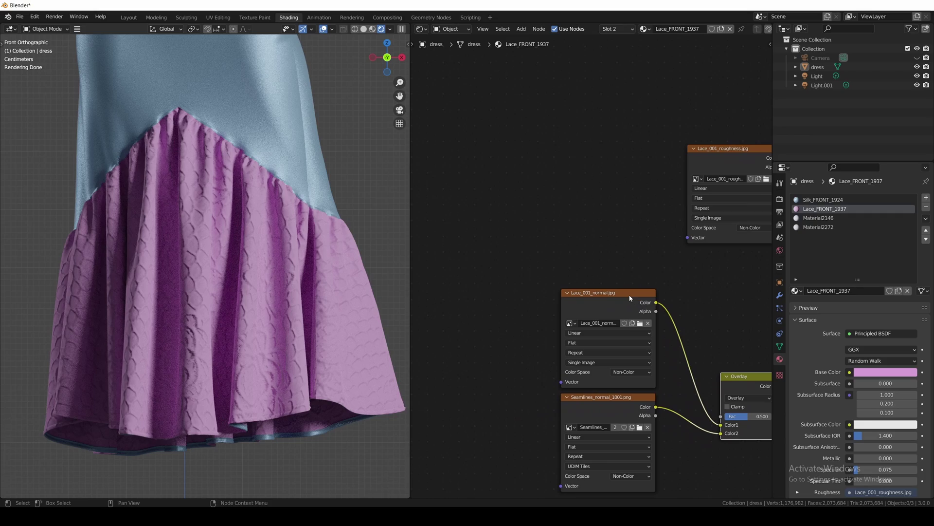
{"action": "key", "text": "ctrl+t"}
{"action": "middle_click_drag", "start_coordinate": [526, 303], "coordinate": [603, 293], "text": "shift"}
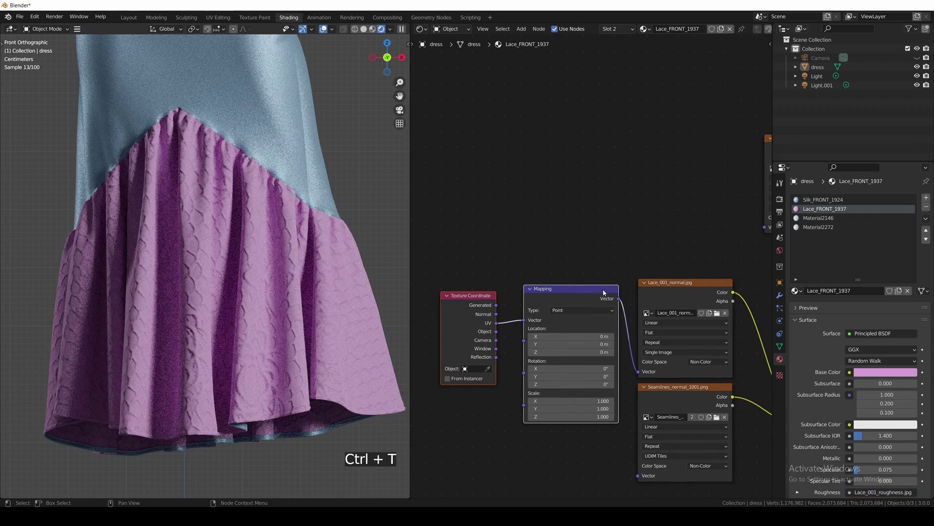
{"action": "left_click_drag", "start_coordinate": [603, 292], "coordinate": [617, 223]}
{"action": "middle_click_drag", "start_coordinate": [680, 226], "coordinate": [571, 221], "text": "shift"}
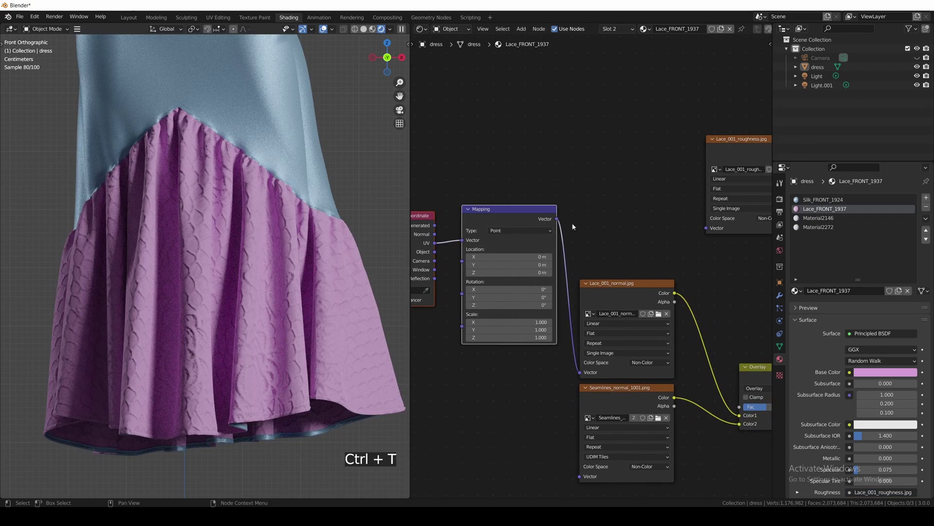
{"action": "left_click_drag", "start_coordinate": [706, 228], "coordinate": [706, 228]}
{"action": "left_click_drag", "start_coordinate": [511, 322], "coordinate": [511, 337]}
{"action": "type", "text": "3.7"}
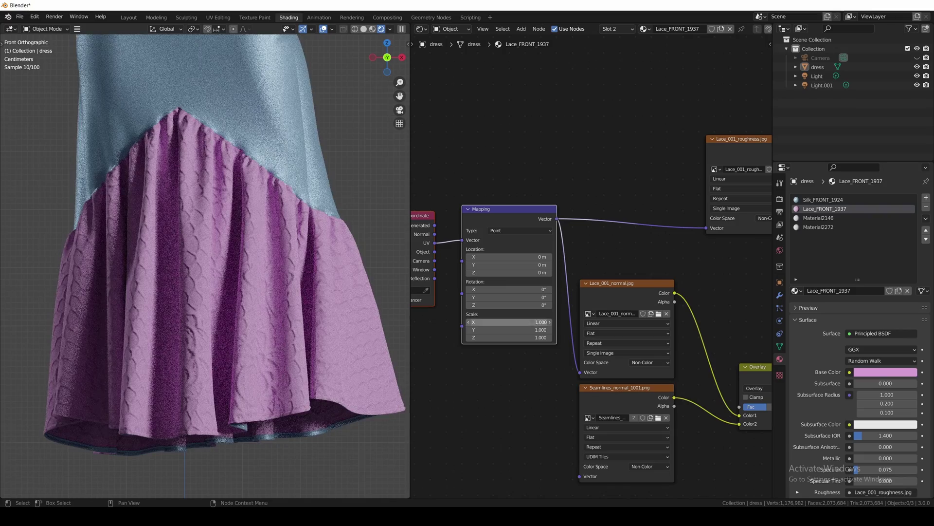
{"action": "type", "text": "4.100"}
{"action": "key", "text": "Return"}
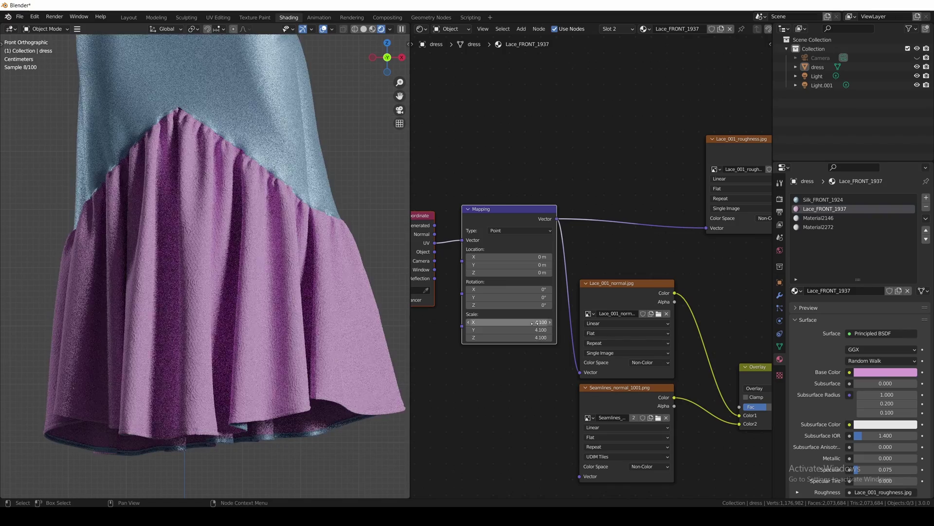
{"action": "mouse_move", "coordinate": [711, 347]}
{"action": "middle_mouse_down", "text": "ctrl"}
{"action": "mouse_move", "coordinate": [689, 368]}
{"action": "mouse_move", "coordinate": [679, 346]}
{"action": "middle_mouse_up", "text": "ctrl"}
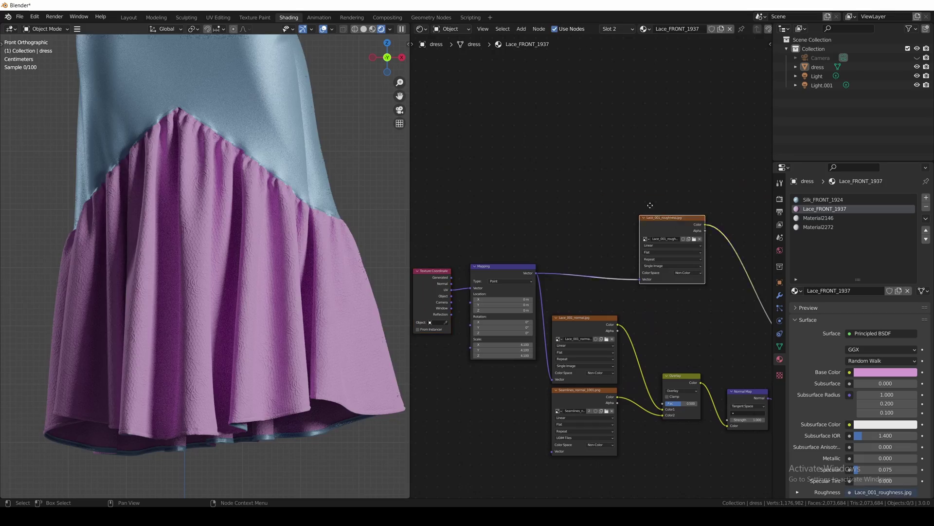
Duplicate the roughness node as a Non-Color Lace_001_Mask.jpg image texture.
{"action": "left_click_drag", "start_coordinate": [668, 216], "coordinate": [587, 163]}
{"action": "key", "text": "shift+d"}
{"action": "left_click", "coordinate": [587, 226]}
{"action": "left_click", "coordinate": [611, 258]}
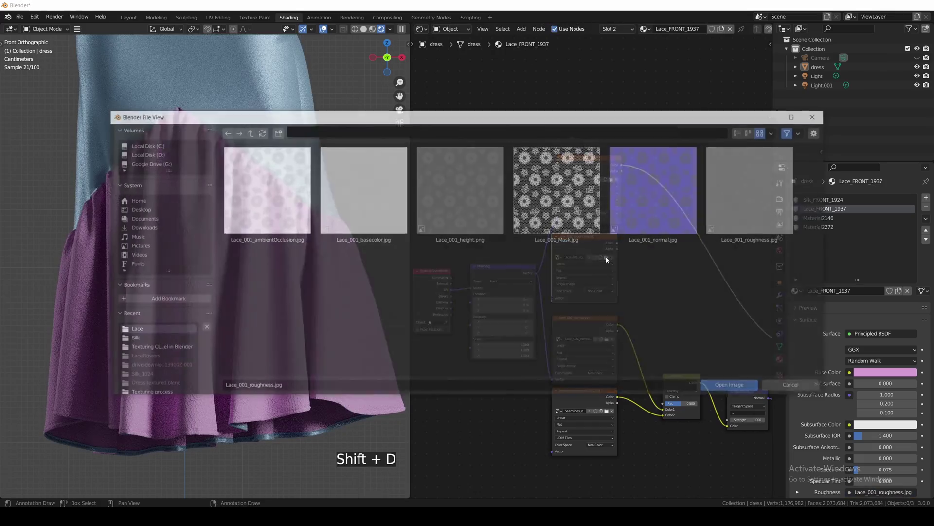
{"action": "left_click", "coordinate": [586, 219]}
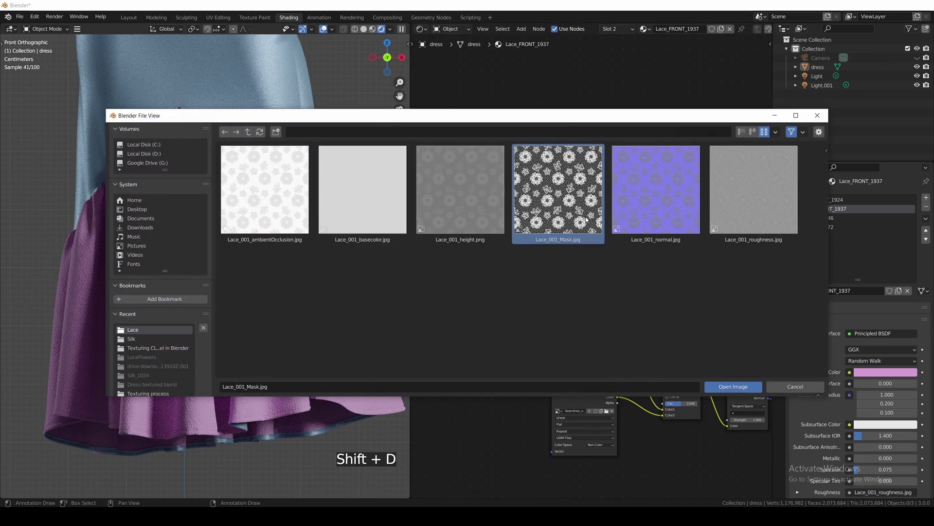
{"action": "left_click", "coordinate": [732, 386]}
{"action": "left_click", "coordinate": [541, 270]}
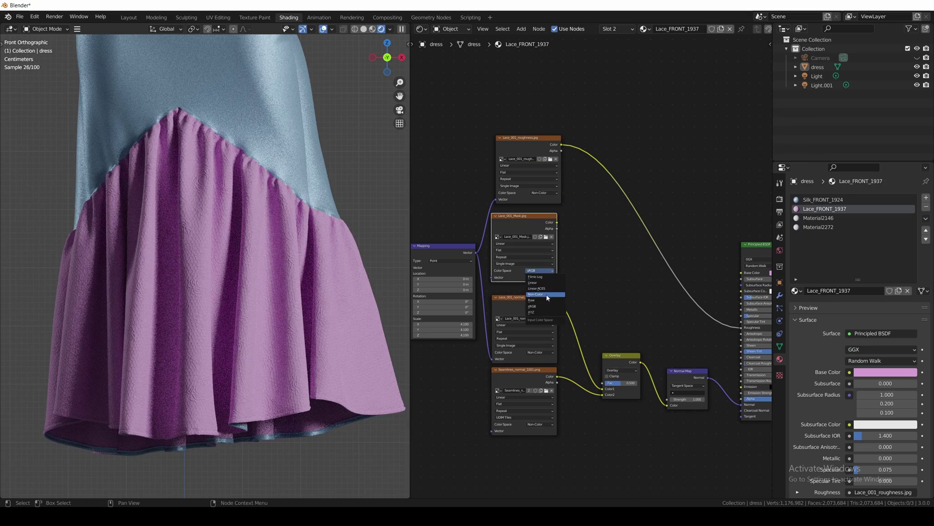
{"action": "left_click", "coordinate": [547, 295]}
Connect the mask to Principled BSDF Alpha and the Mapping vector, then rearrange the node tree.
{"action": "middle_click_drag", "start_coordinate": [594, 269], "coordinate": [554, 255]}
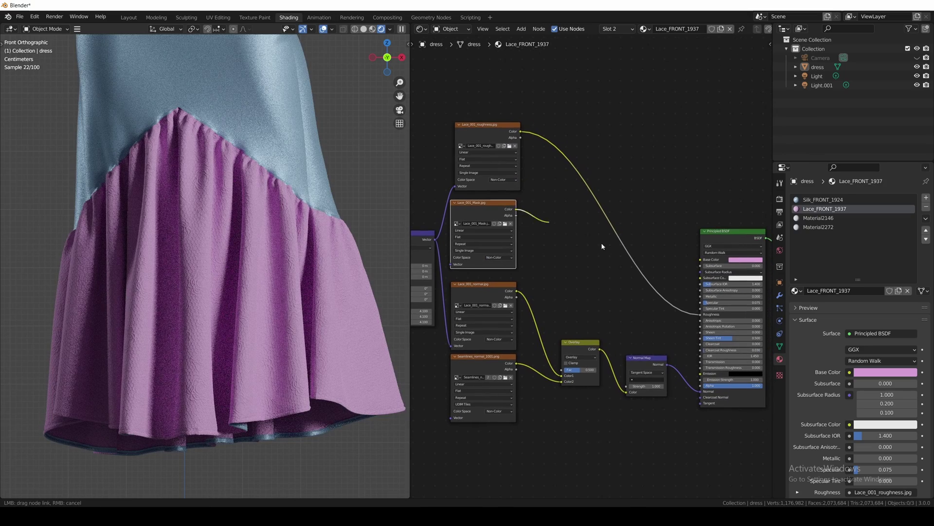
{"action": "left_click_drag", "start_coordinate": [701, 372], "coordinate": [703, 386]}
{"action": "middle_click_drag", "start_coordinate": [437, 240], "coordinate": [558, 244], "text": "shift"}
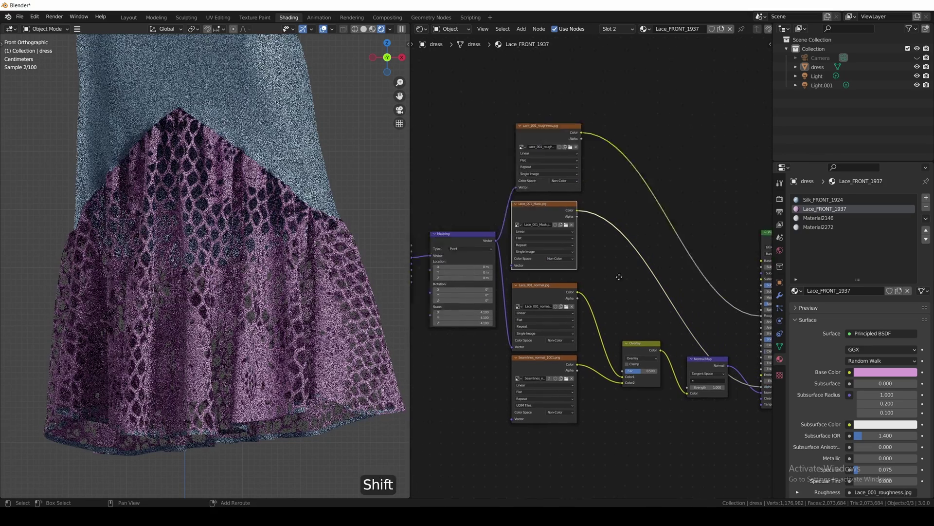
{"action": "mouse_move", "coordinate": [558, 244]}
{"action": "left_mouse_down"}
{"action": "mouse_move", "coordinate": [581, 270]}
{"action": "mouse_move", "coordinate": [573, 268]}
{"action": "left_mouse_up"}
{"action": "middle_click_drag", "start_coordinate": [373, 290], "coordinate": [298, 299]}
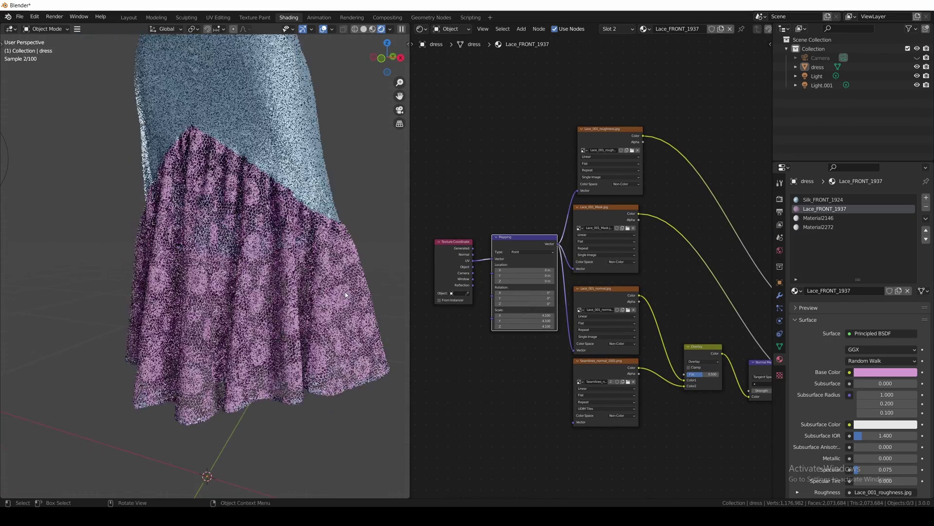
{"action": "scroll", "coordinate": [299, 299], "scroll_direction": "up", "scroll_amount": 3}
{"action": "scroll", "coordinate": [257, 283], "scroll_direction": "up", "scroll_amount": 3}
{"action": "scroll", "coordinate": [257, 283], "scroll_direction": "up", "scroll_amount": 2}
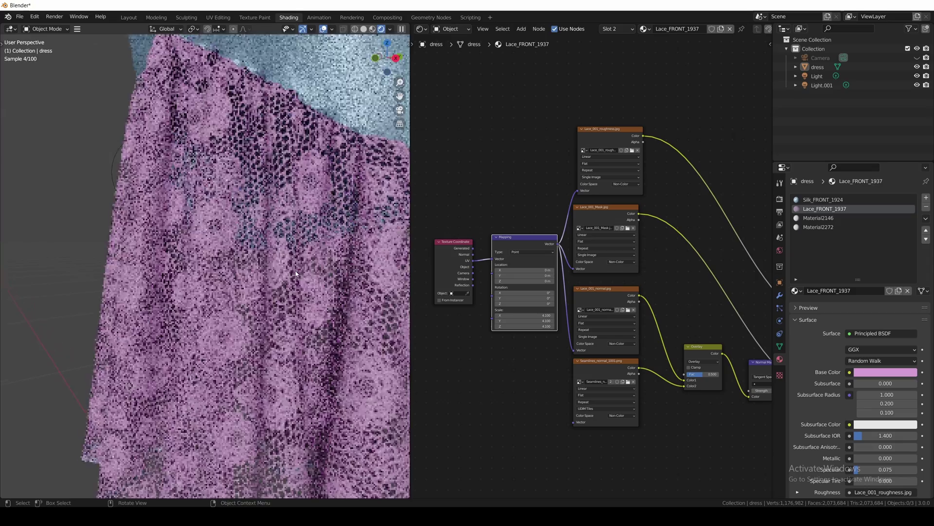
{"action": "scroll", "coordinate": [261, 264], "scroll_direction": "up", "scroll_amount": 2}
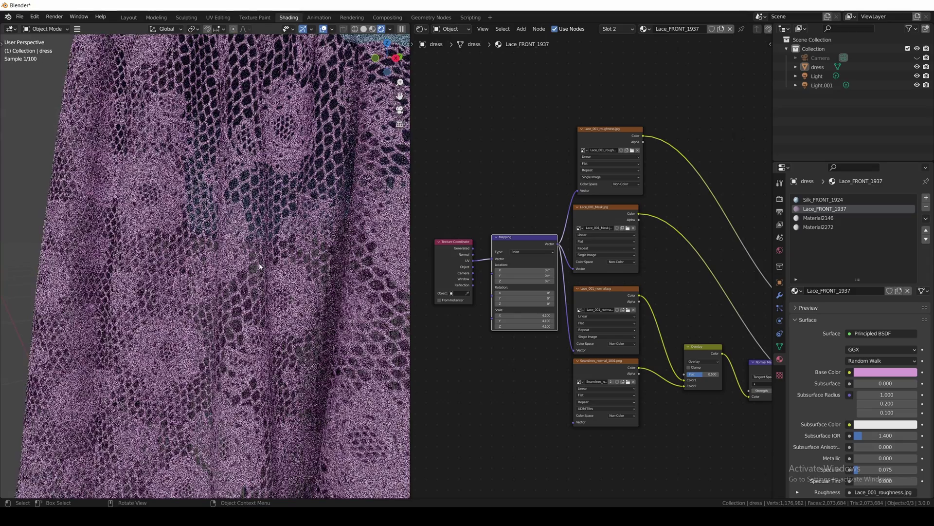
{"action": "scroll", "coordinate": [204, 321], "scroll_direction": "up", "scroll_amount": 1}
{"action": "middle_click_drag", "start_coordinate": [638, 249], "coordinate": [616, 261], "text": "shift"}
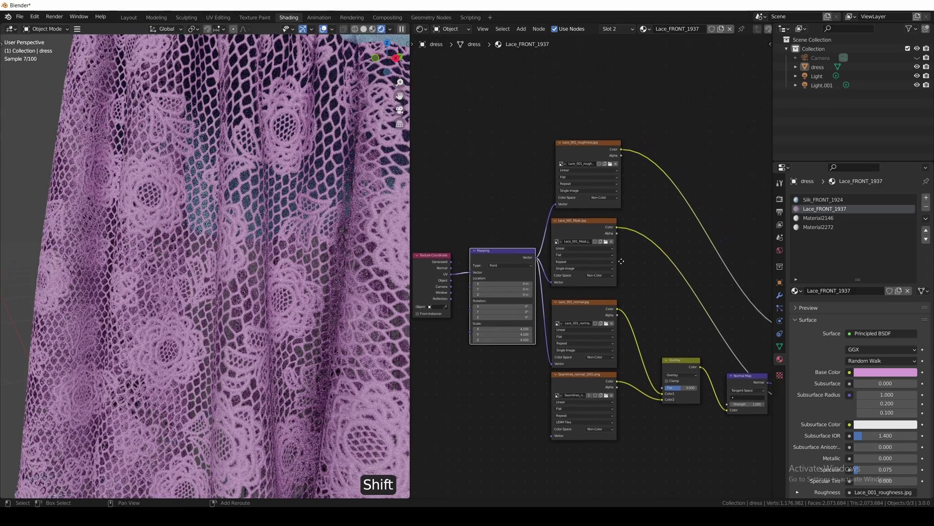
{"action": "scroll", "coordinate": [621, 260], "scroll_direction": "down", "scroll_amount": 1}
{"action": "left_click_drag", "start_coordinate": [429, 143], "coordinate": [743, 386]}
{"action": "middle_click_drag", "start_coordinate": [587, 163], "coordinate": [592, 241]}
Add a Non-Color Lace_001_ambientOcclusion image node linked to Base Color and the shared Mapping.
{"action": "left_click", "coordinate": [597, 241]}
{"action": "key", "text": "shift+d"}
{"action": "left_click", "coordinate": [592, 171]}
{"action": "left_click", "coordinate": [611, 192]}
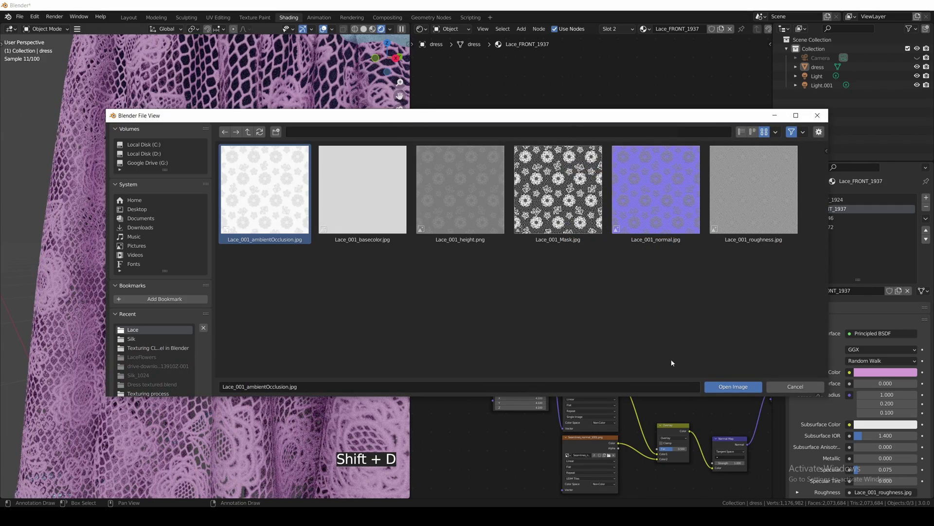
{"action": "left_click", "coordinate": [734, 387]}
{"action": "scroll", "coordinate": [551, 170], "scroll_direction": "up", "scroll_amount": 2}
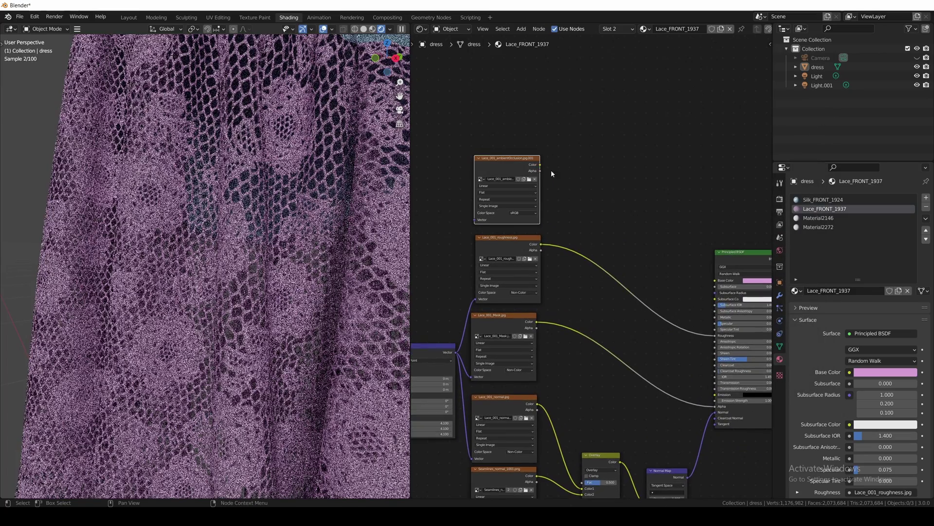
{"action": "left_click_drag", "start_coordinate": [540, 164], "coordinate": [715, 281]}
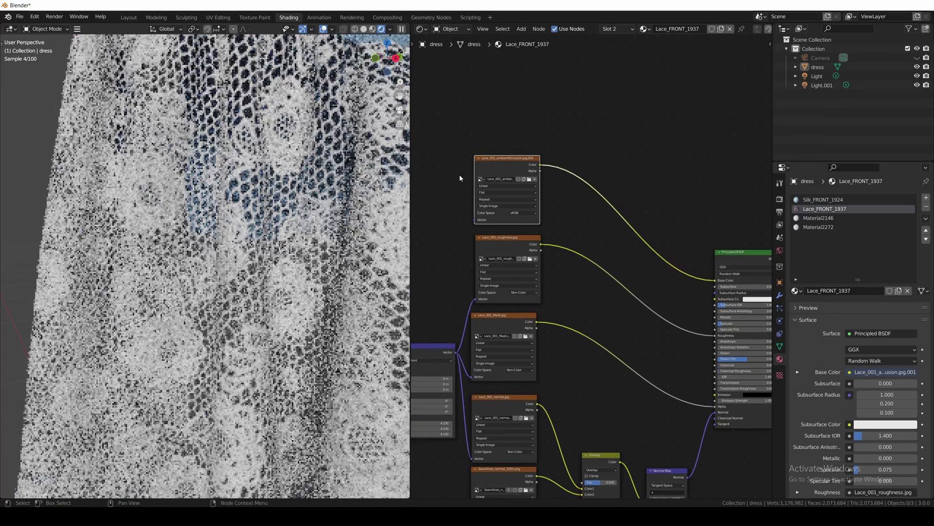
{"action": "left_click_drag", "start_coordinate": [475, 220], "coordinate": [457, 354]}
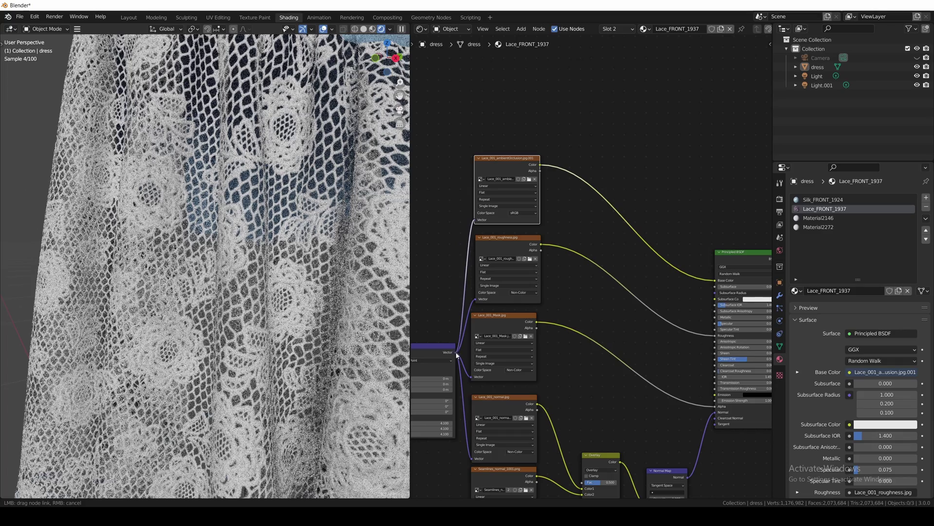
{"action": "left_click", "coordinate": [522, 213]}
{"action": "left_click", "coordinate": [526, 237]}
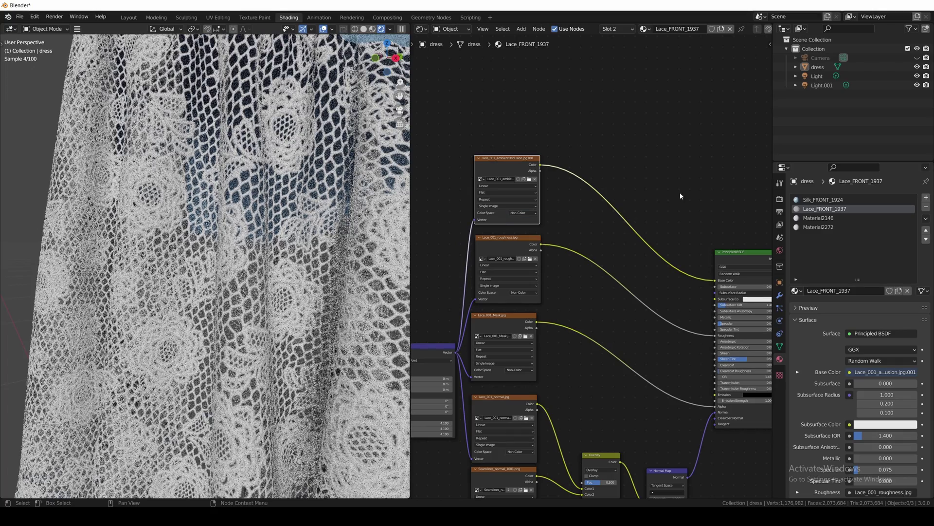
Insert a Multiply Mix node with pink Color2 and Fac 1.0 between AO and Base Color.
{"action": "mouse_move", "coordinate": [680, 192]}
{"action": "middle_mouse_down", "text": "shift"}
{"action": "mouse_move", "coordinate": [647, 223]}
{"action": "mouse_move", "coordinate": [633, 214]}
{"action": "middle_mouse_up", "text": "shift"}
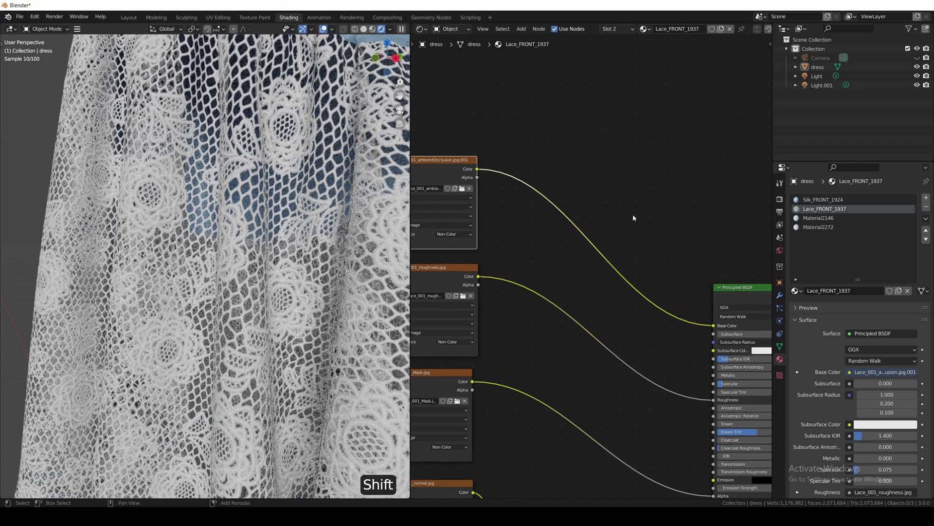
{"action": "key", "text": "shift+a"}
{"action": "type", "text": "mix"}
{"action": "key", "text": "Return"}
{"action": "left_click", "coordinate": [601, 226]}
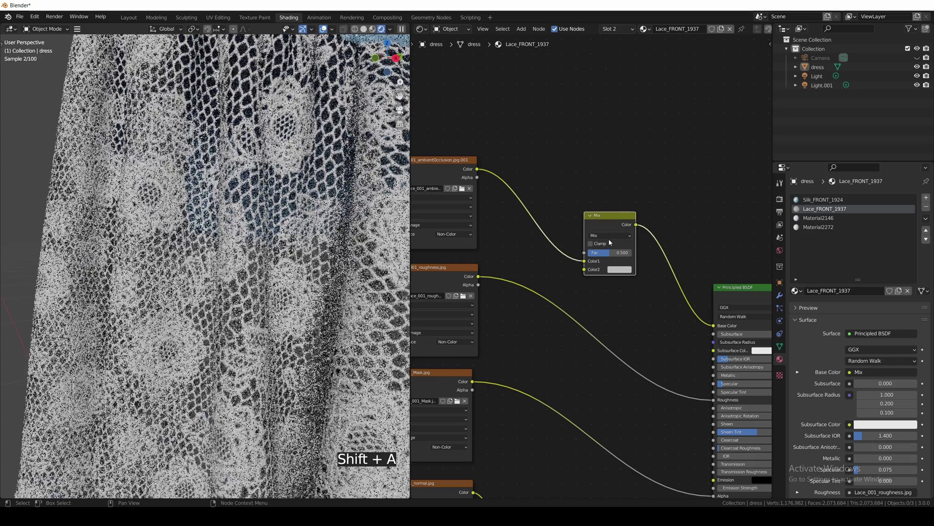
{"action": "left_click", "coordinate": [610, 235]}
{"action": "left_click", "coordinate": [613, 252]}
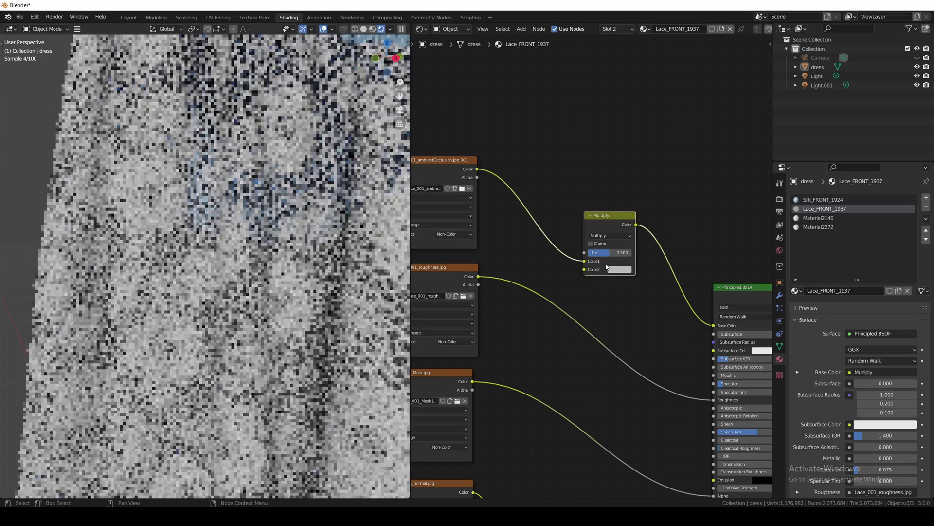
{"action": "left_click", "coordinate": [619, 269]}
{"action": "left_click", "coordinate": [650, 197]}
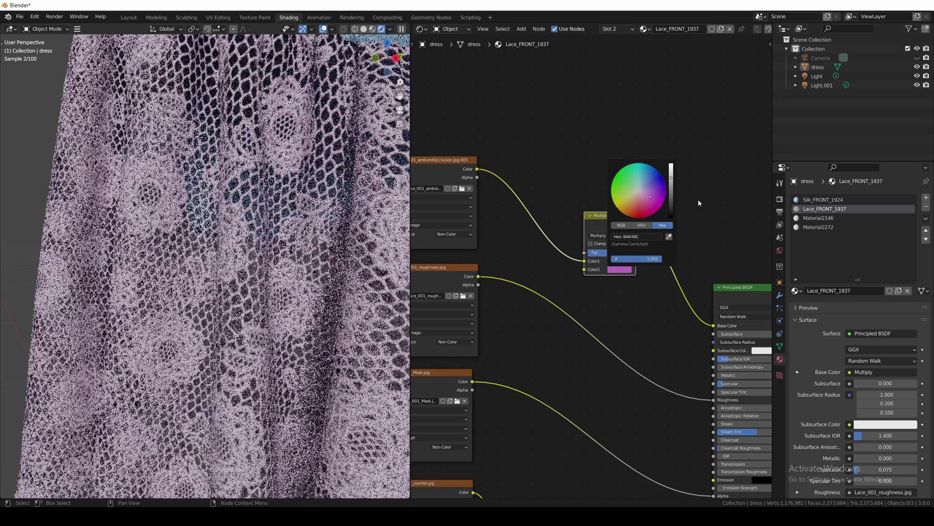
{"action": "scroll", "coordinate": [616, 377], "scroll_direction": "down", "scroll_amount": 5, "text": "shift"}
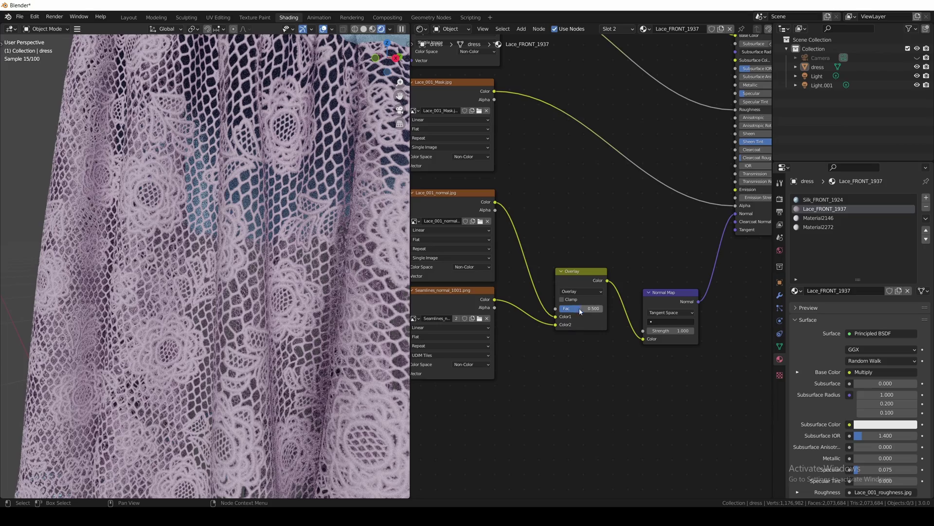
{"action": "scroll", "coordinate": [592, 230], "scroll_direction": "up", "scroll_amount": 3, "text": "shift"}
{"action": "scroll", "coordinate": [591, 231], "scroll_direction": "up", "scroll_amount": 2, "text": "shift"}
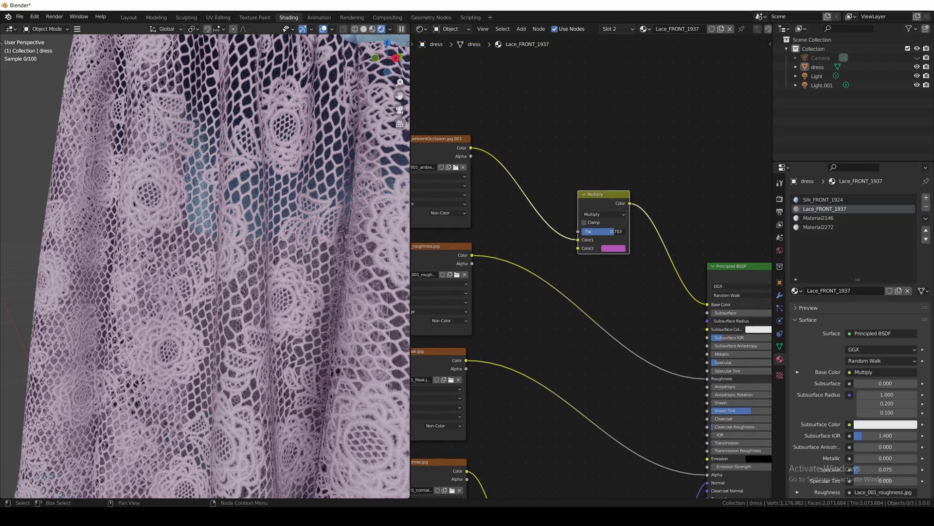
{"action": "left_click_drag", "start_coordinate": [603, 231], "coordinate": [621, 230]}
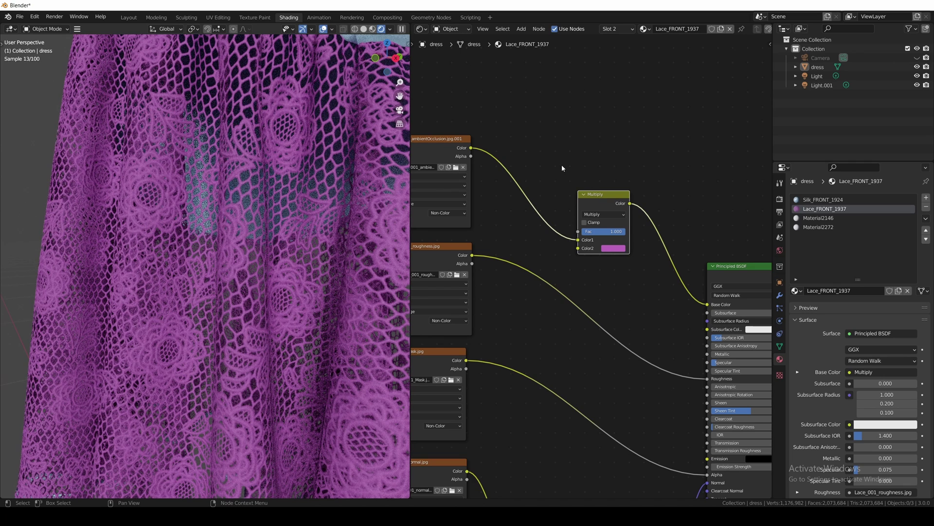
Preview the AO texture alone, then the pink Multiply node output, in the viewport.
{"action": "left_click", "coordinate": [447, 143], "text": "ctrl+shift"}
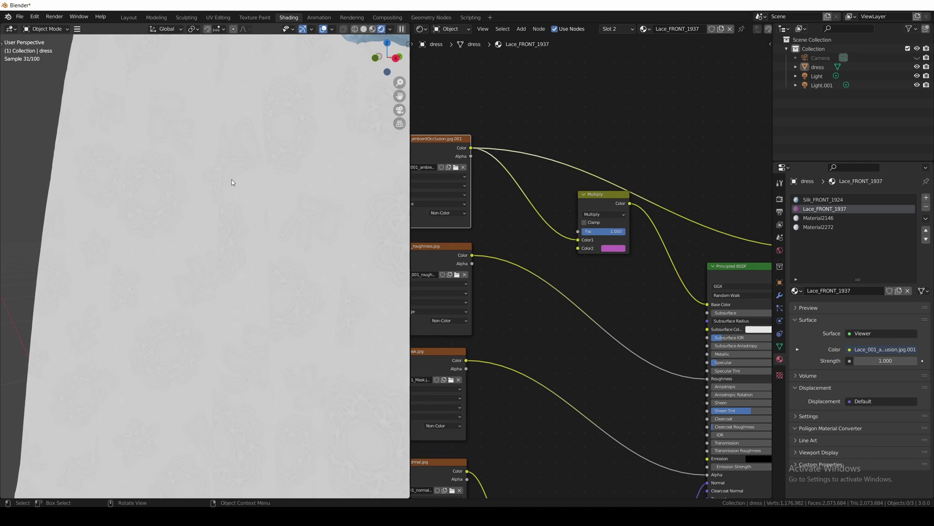
{"action": "left_click", "coordinate": [603, 195], "text": "ctrl+shift"}
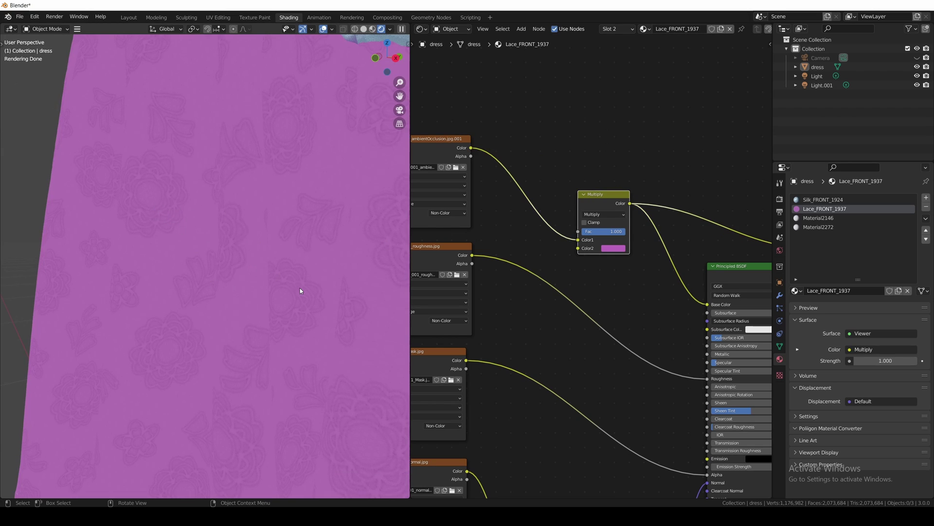
Insert a ColorRamp between the AO texture and Multiply, with its black stop at 0.659.
{"action": "middle_click_drag", "start_coordinate": [507, 273], "coordinate": [582, 278], "text": "shift"}
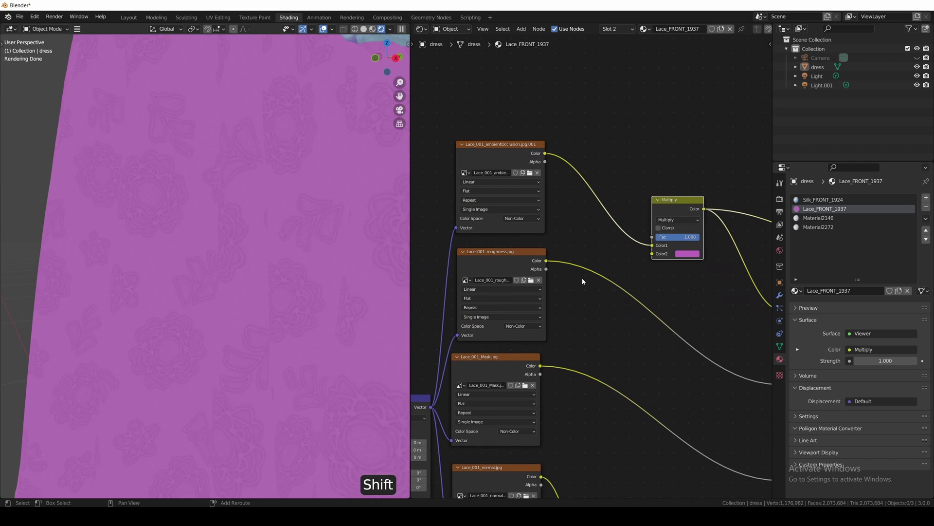
{"action": "key", "text": "shift+a"}
{"action": "left_click", "coordinate": [616, 163]}
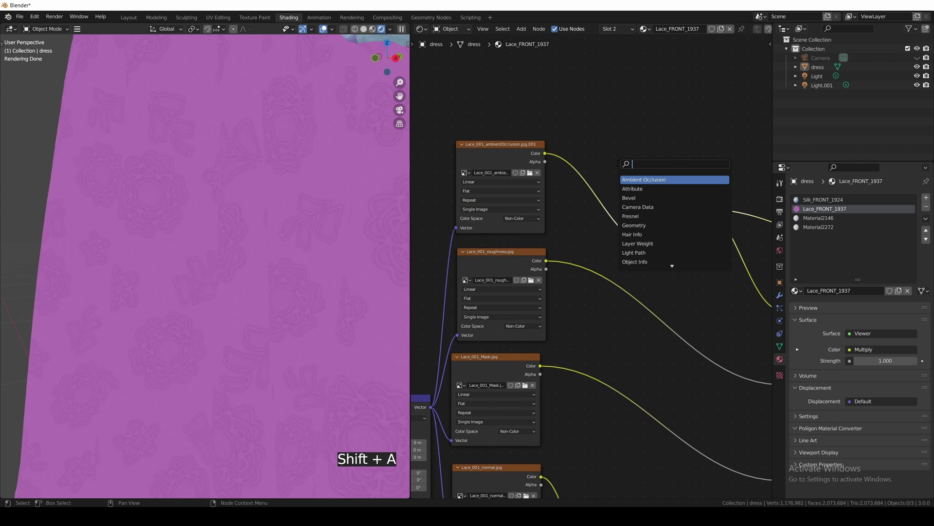
{"action": "type", "text": "colo"}
{"action": "left_click", "coordinate": [633, 179]}
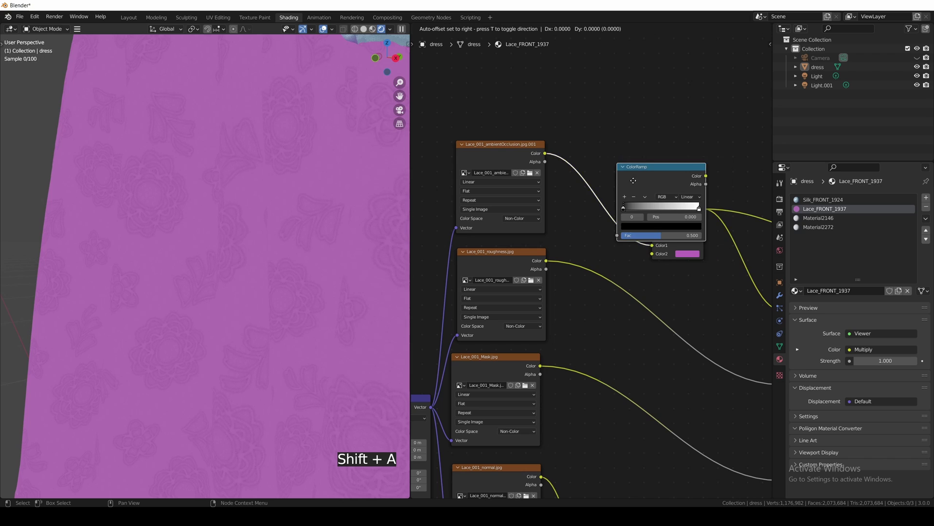
{"action": "left_click", "coordinate": [587, 190]}
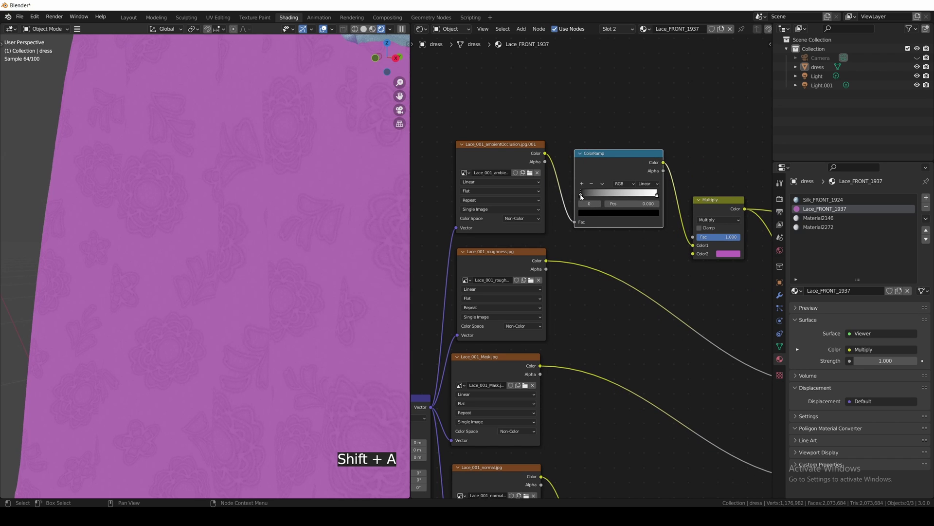
{"action": "left_click_drag", "start_coordinate": [581, 196], "coordinate": [635, 196]}
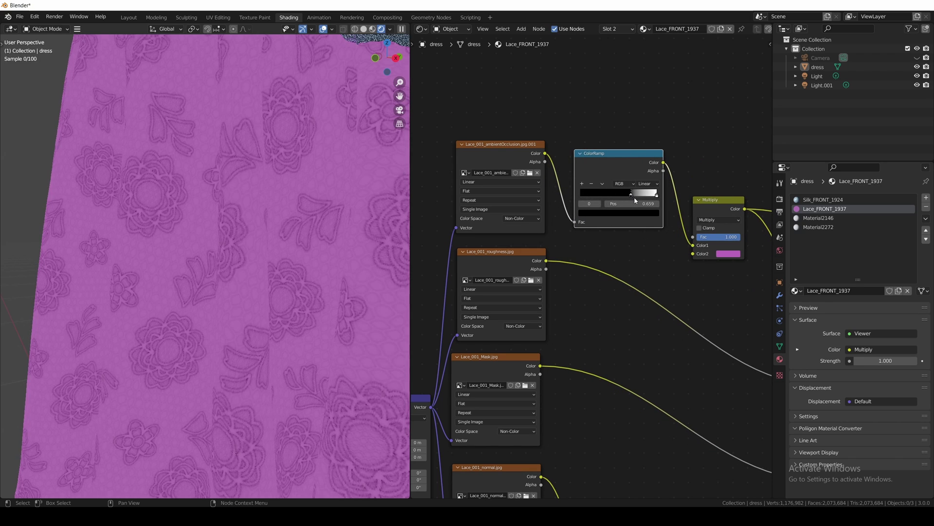
{"action": "scroll", "coordinate": [621, 219], "scroll_direction": "right", "scroll_amount": 5, "text": "shift"}
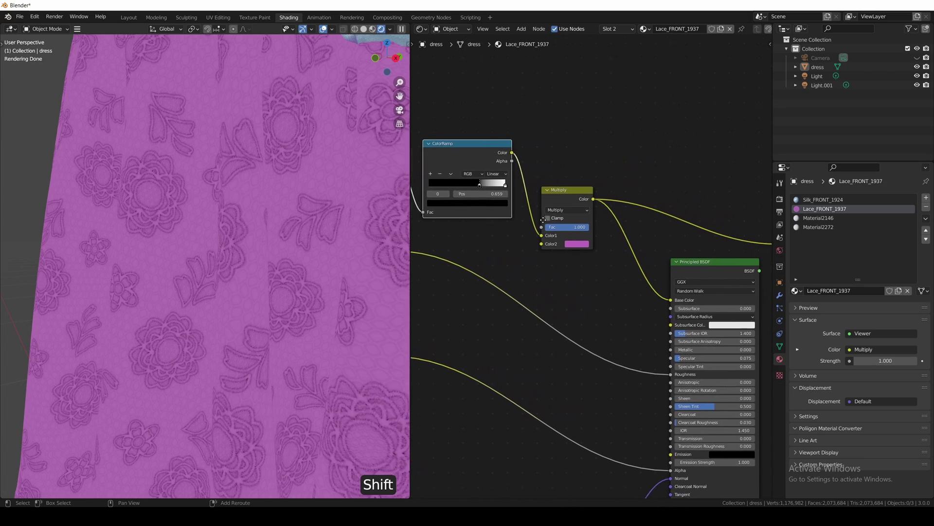
Route the lace Principled BSDF back to Material Output and unlink Multiply from its Base Color.
{"action": "left_click", "coordinate": [655, 264], "text": "ctrl+shift"}
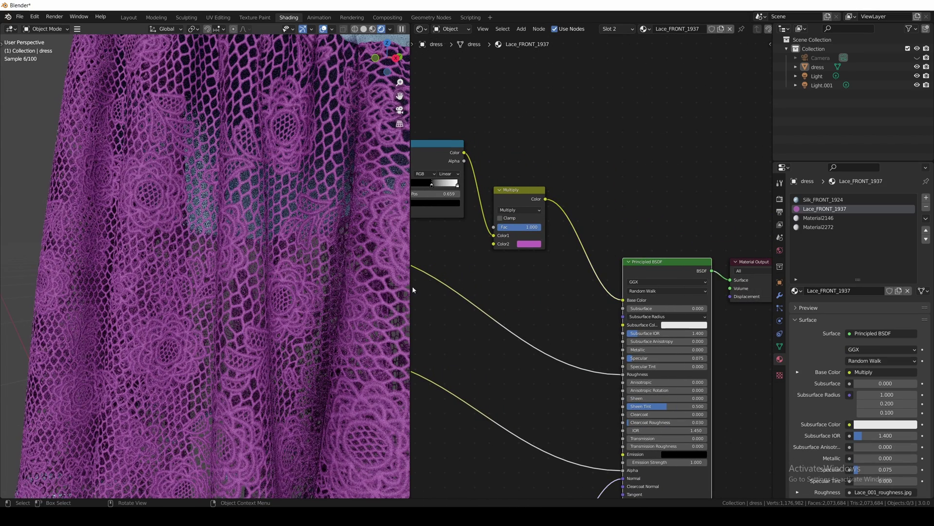
{"action": "middle_click_drag", "start_coordinate": [624, 309], "coordinate": [639, 256], "text": "shift"}
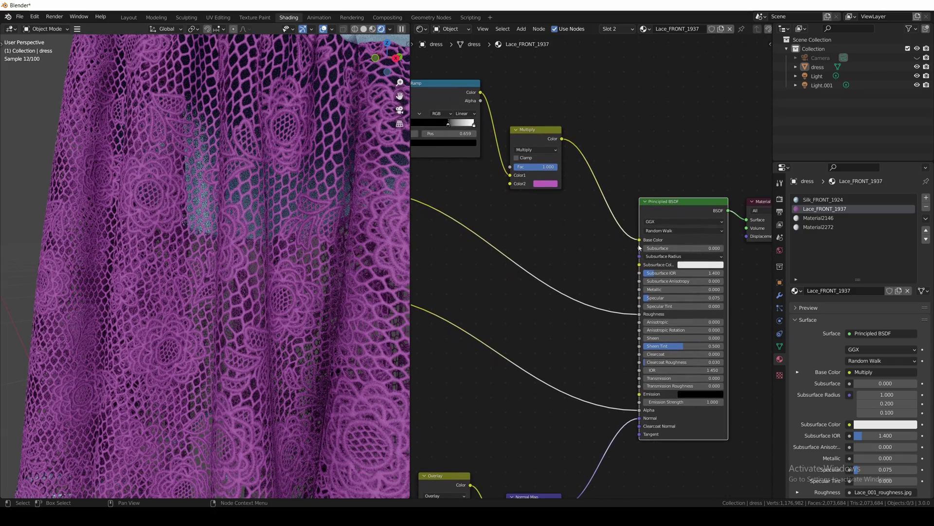
{"action": "left_click_drag", "start_coordinate": [632, 246], "coordinate": [609, 250]}
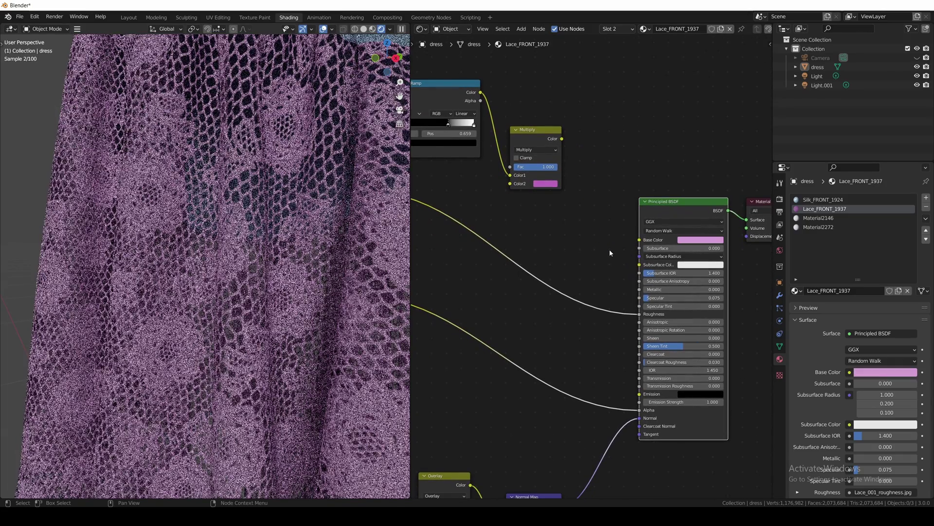
Paste new hex colours into the Multiply node and pink Base Color, then relink Multiply to Base Color.
{"action": "left_click", "coordinate": [548, 185]}
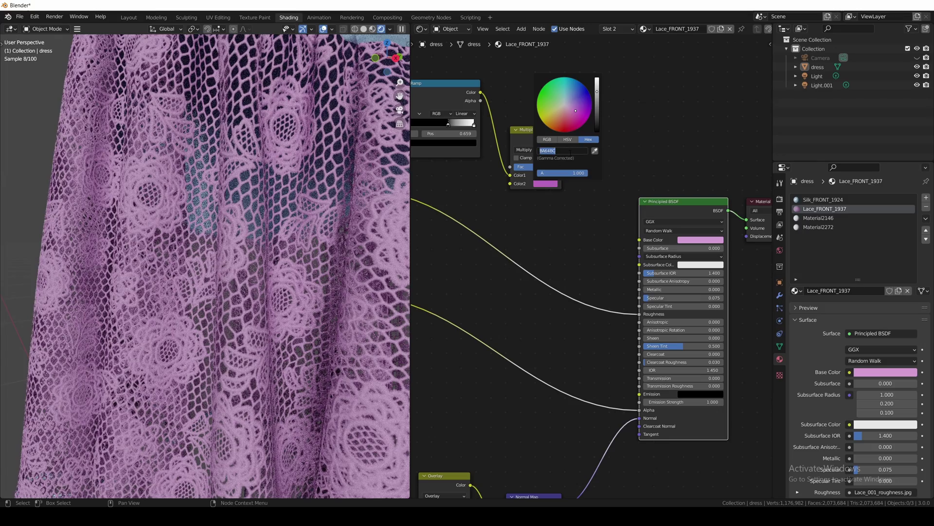
{"action": "key", "text": "ctrl+v"}
{"action": "key", "text": "Return"}
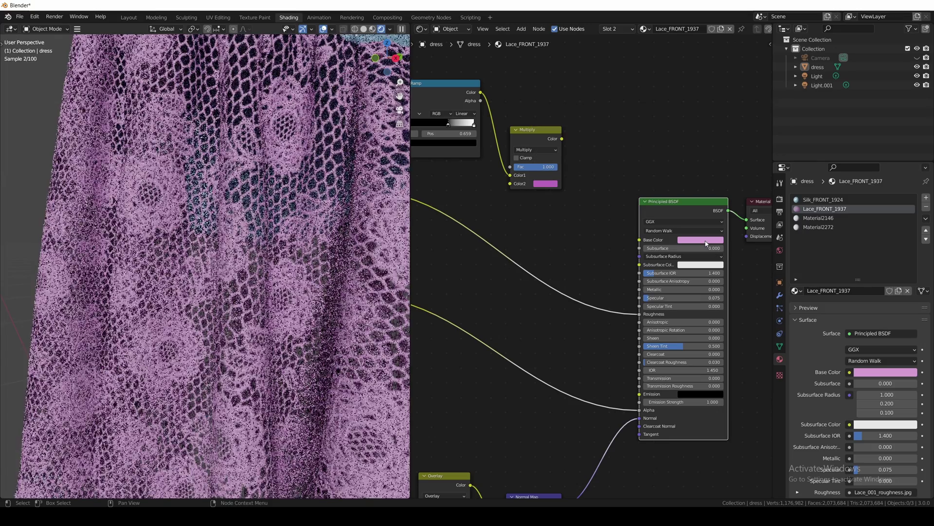
{"action": "left_click", "coordinate": [706, 243]}
{"action": "left_click", "coordinate": [718, 207]}
{"action": "key", "text": "ctrl+v"}
{"action": "key", "text": "Return"}
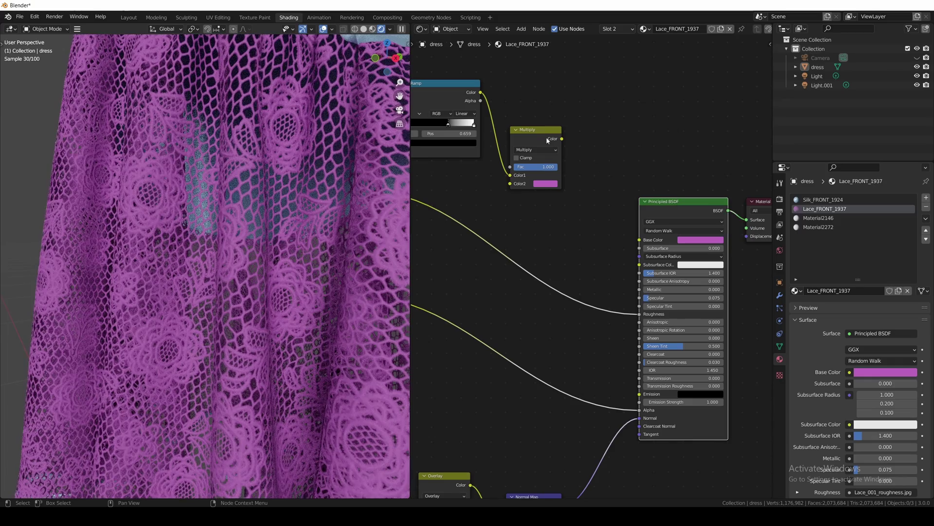
{"action": "left_click_drag", "start_coordinate": [560, 138], "coordinate": [640, 240]}
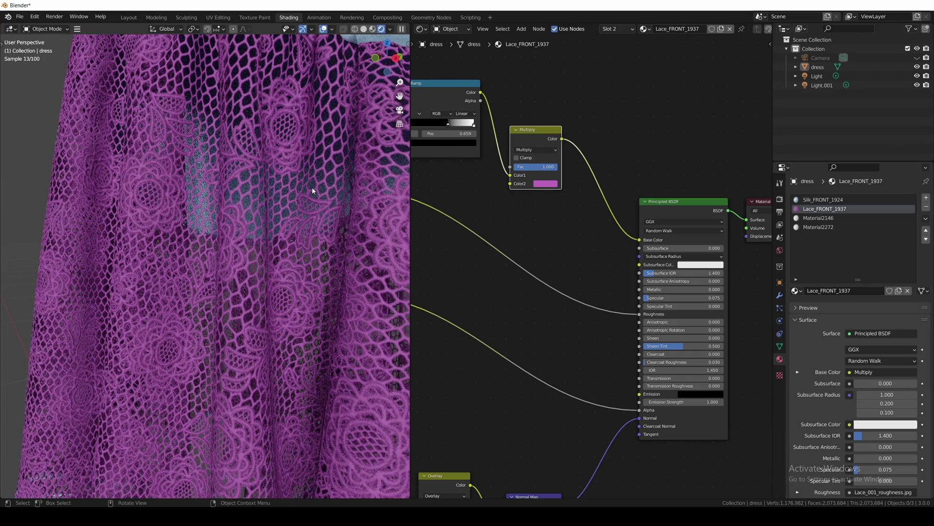
View the dress from the front, then open the Silk_FRONT_1924 material's node tree.
{"action": "key", "text": "grave"}
{"action": "left_click", "coordinate": [260, 157]}
{"action": "scroll", "coordinate": [284, 180], "scroll_direction": "down", "scroll_amount": 4}
{"action": "scroll", "coordinate": [299, 246], "scroll_direction": "down", "scroll_amount": 3}
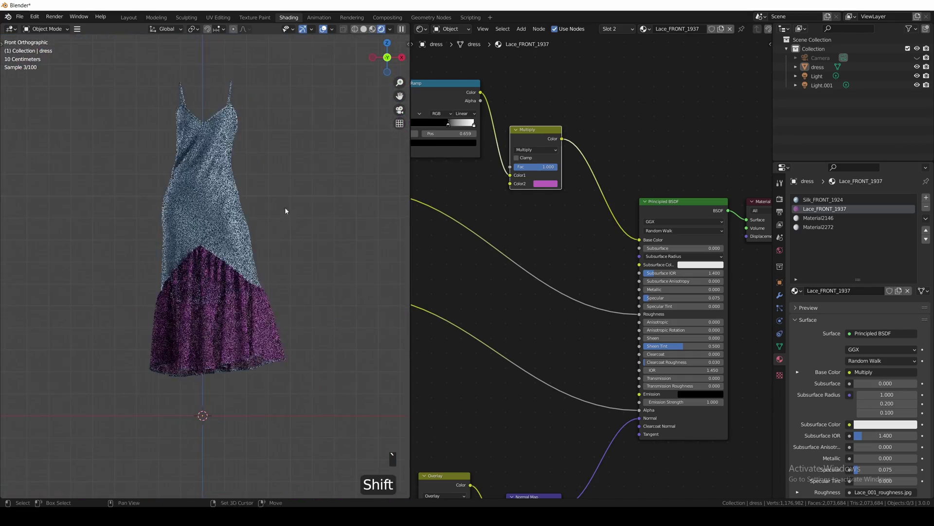
{"action": "scroll", "coordinate": [286, 212], "scroll_direction": "up", "scroll_amount": 2}
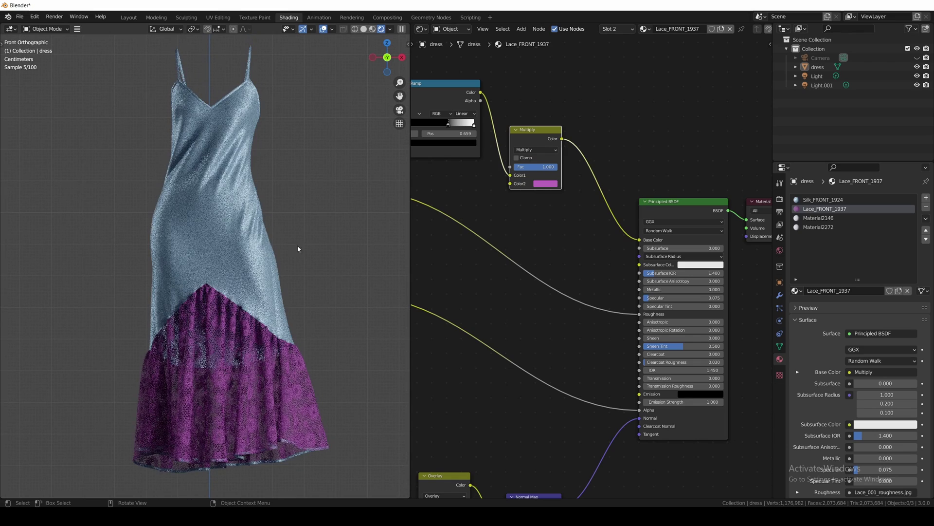
{"action": "left_click", "coordinate": [827, 219]}
{"action": "left_click", "coordinate": [827, 218]}
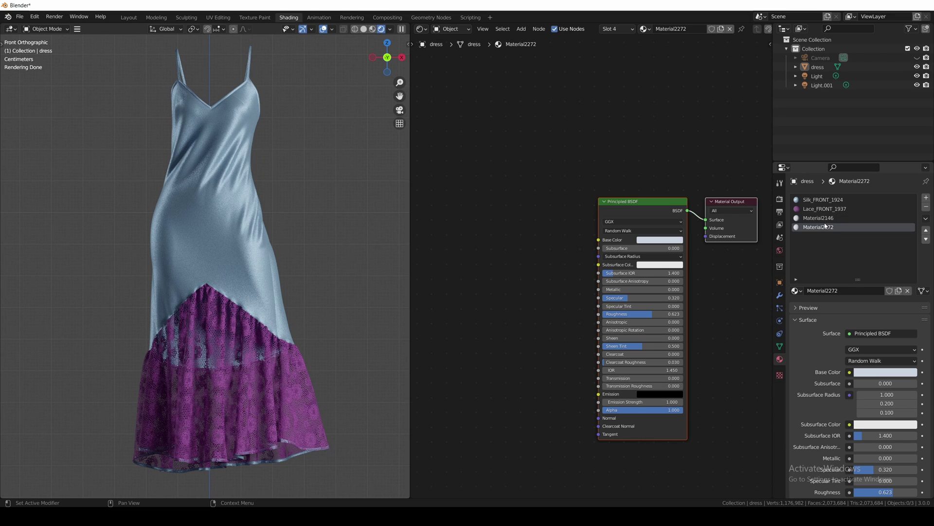
{"action": "left_click", "coordinate": [819, 199]}
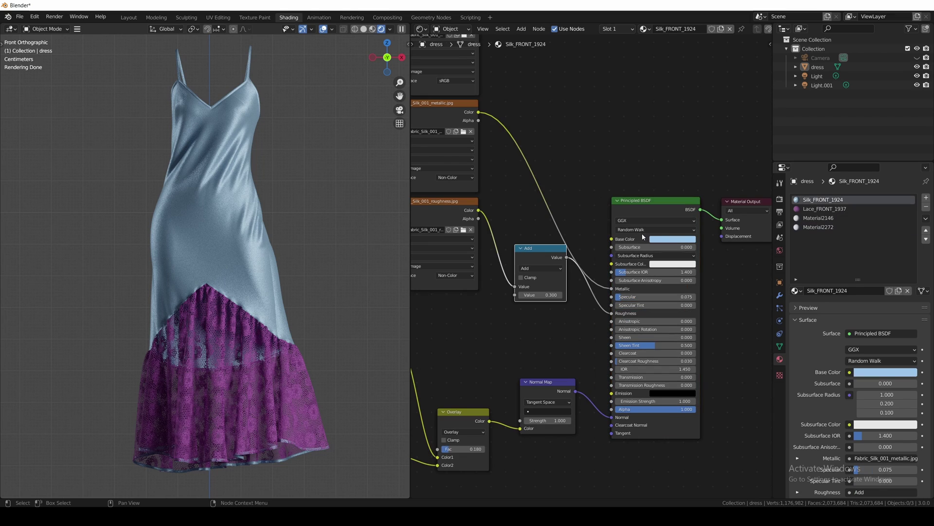
Regroup the three silk texture nodes and move the Add node closer to them.
{"action": "mouse_move", "coordinate": [642, 233]}
{"action": "middle_mouse_down", "text": "ctrl"}
{"action": "mouse_move", "coordinate": [582, 291]}
{"action": "mouse_move", "coordinate": [597, 293]}
{"action": "middle_mouse_up", "text": "ctrl"}
{"action": "scroll", "coordinate": [582, 291], "scroll_direction": "up", "scroll_amount": 2}
{"action": "left_click_drag", "start_coordinate": [566, 134], "coordinate": [635, 265]}
{"action": "key", "text": "g"}
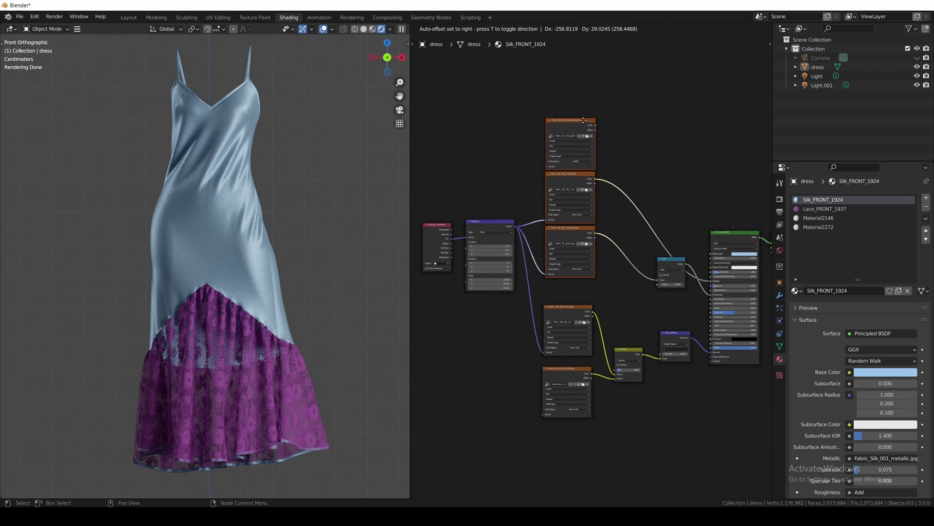
{"action": "left_click", "coordinate": [582, 120]}
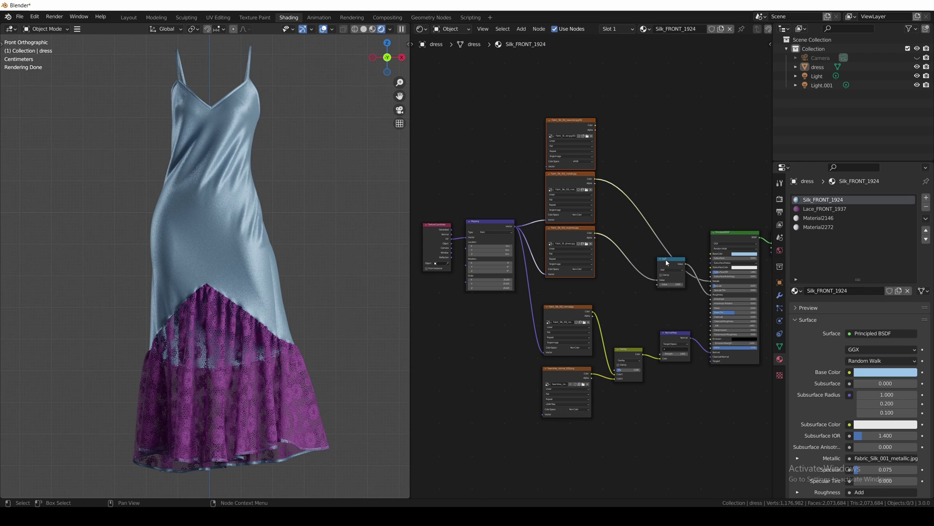
{"action": "left_click_drag", "start_coordinate": [667, 263], "coordinate": [624, 261]}
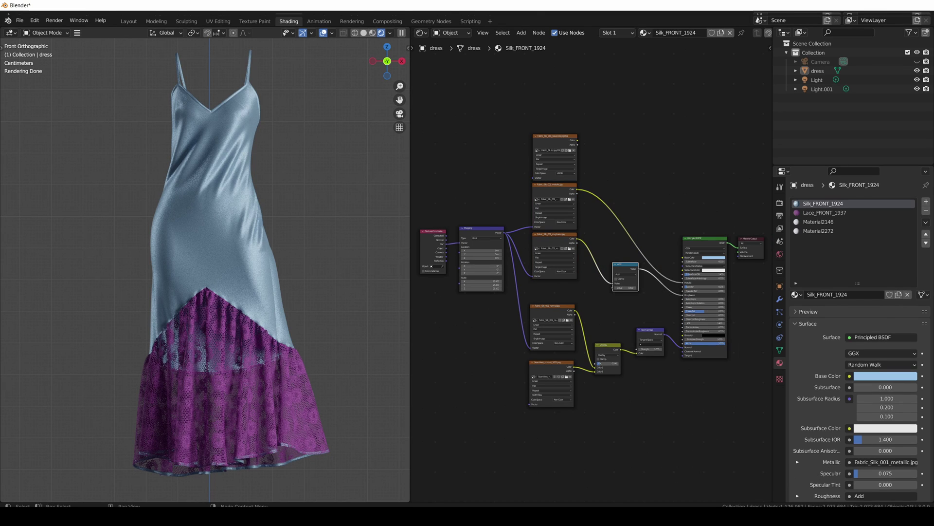